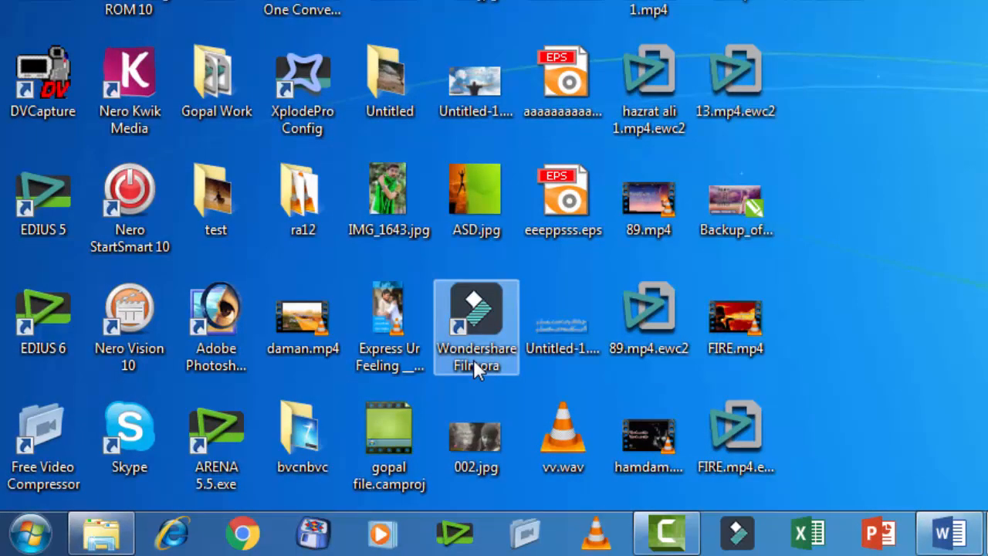
Launch Wondershare Filmora in full feature mode and dismiss the Windows color scheme prompt
double_click(474, 359)
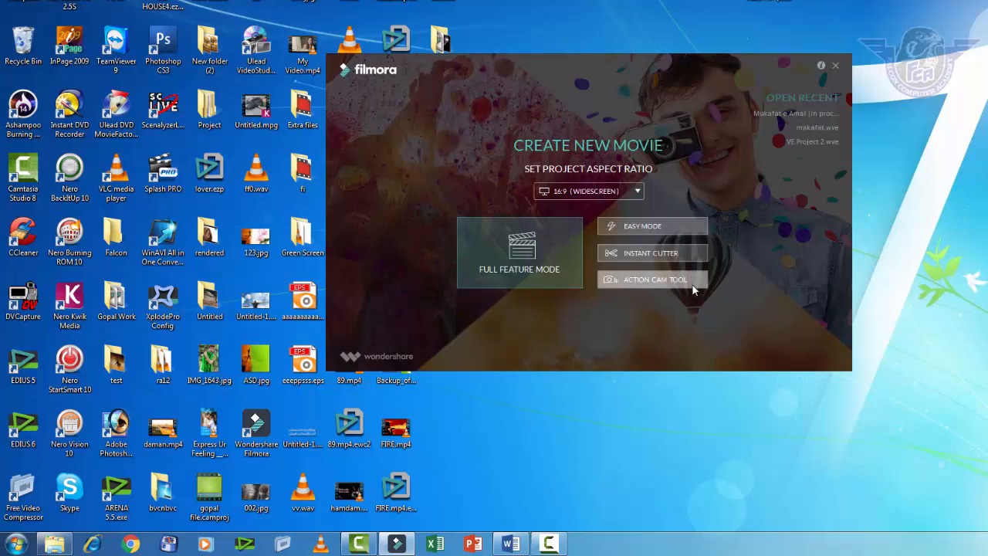
click(536, 262)
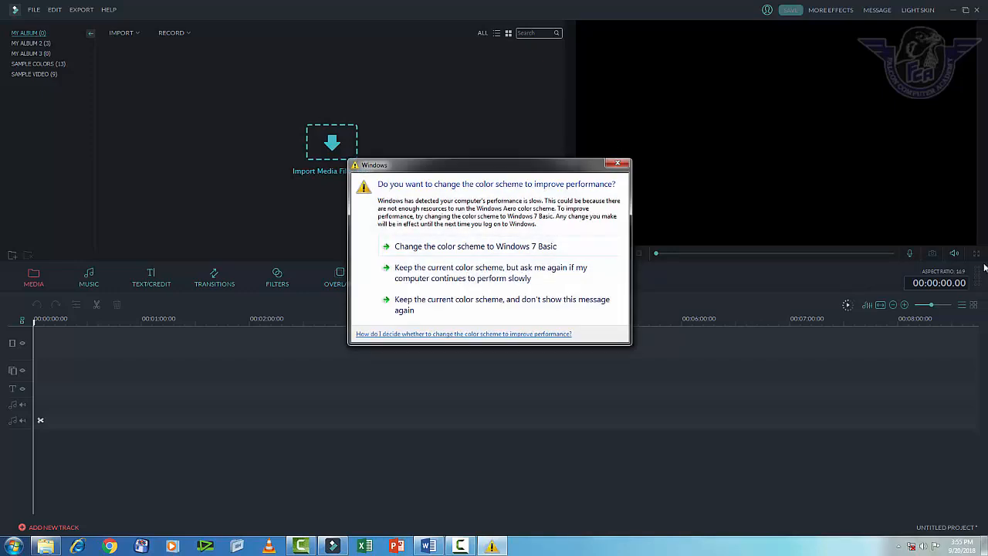
click(618, 163)
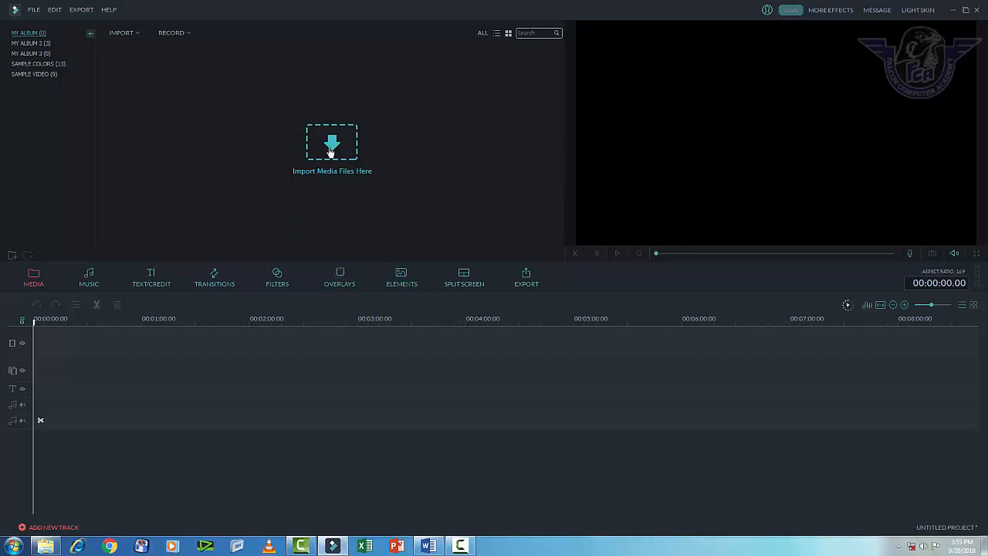
Import all the JPG images from the Filmorat Wallpaper folder into the media album
click(331, 146)
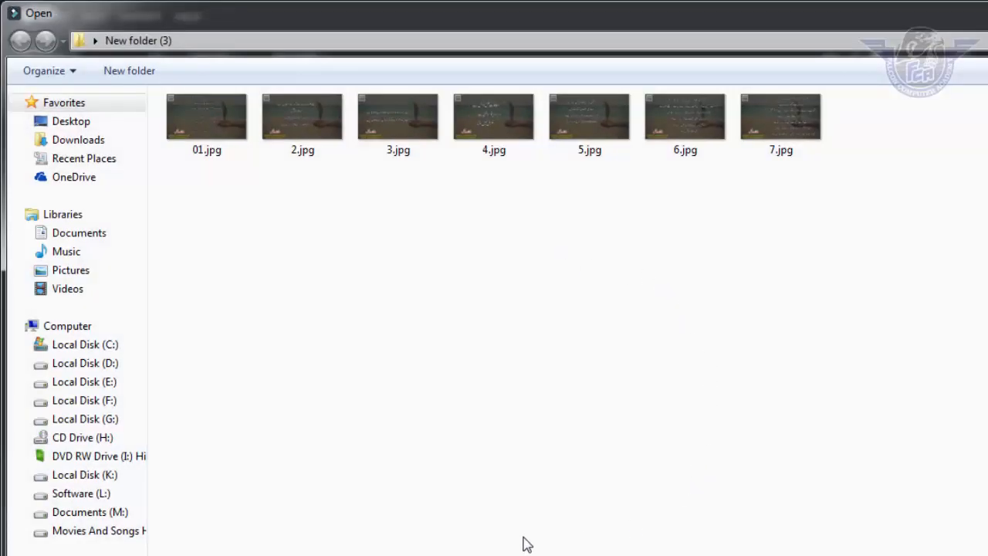
click(85, 127)
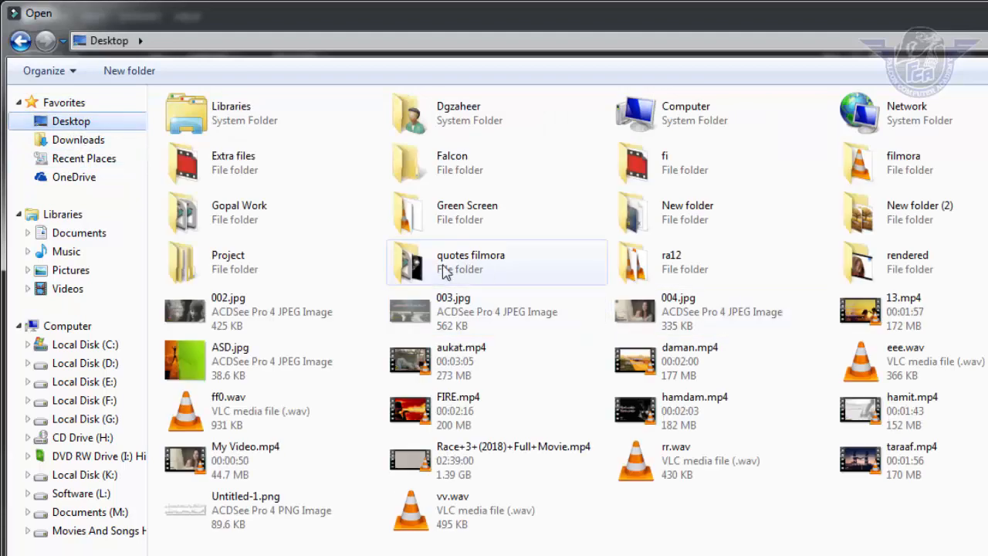
click(446, 267)
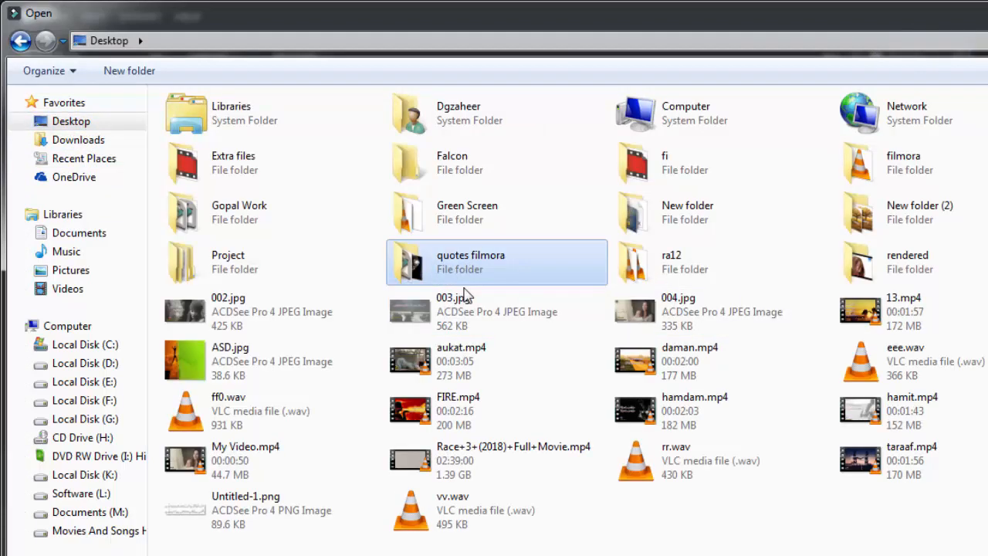
text(filmora)
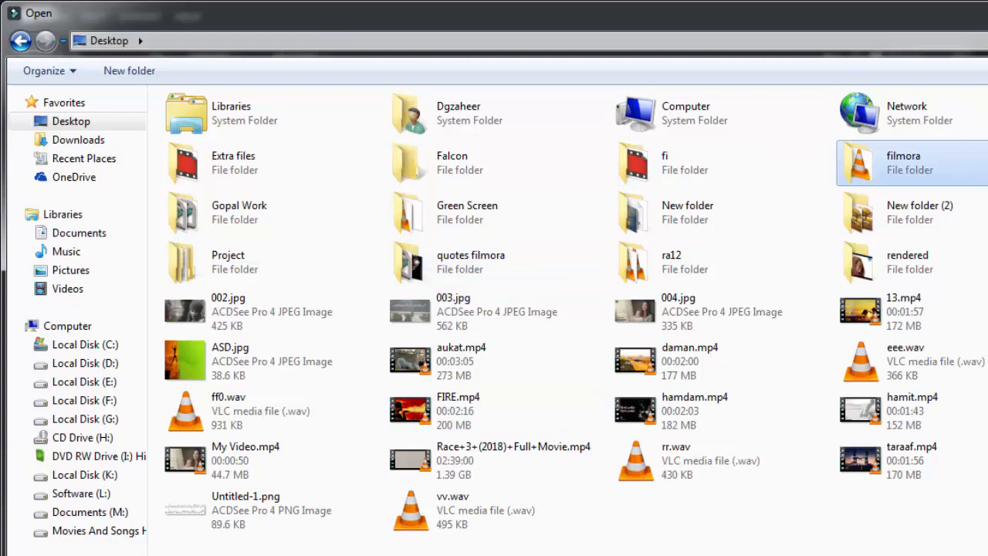
key(Return)
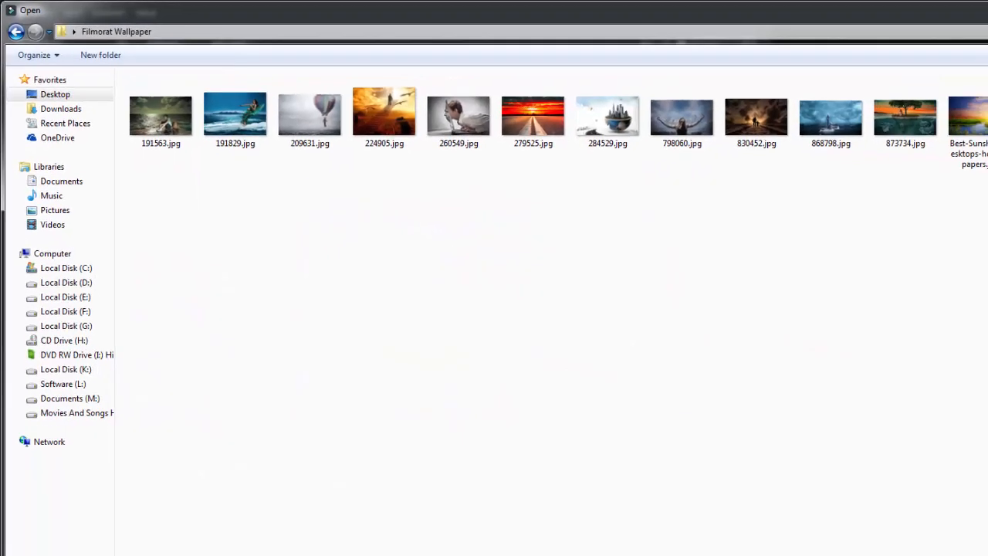
drag(542, 181, 102, 178)
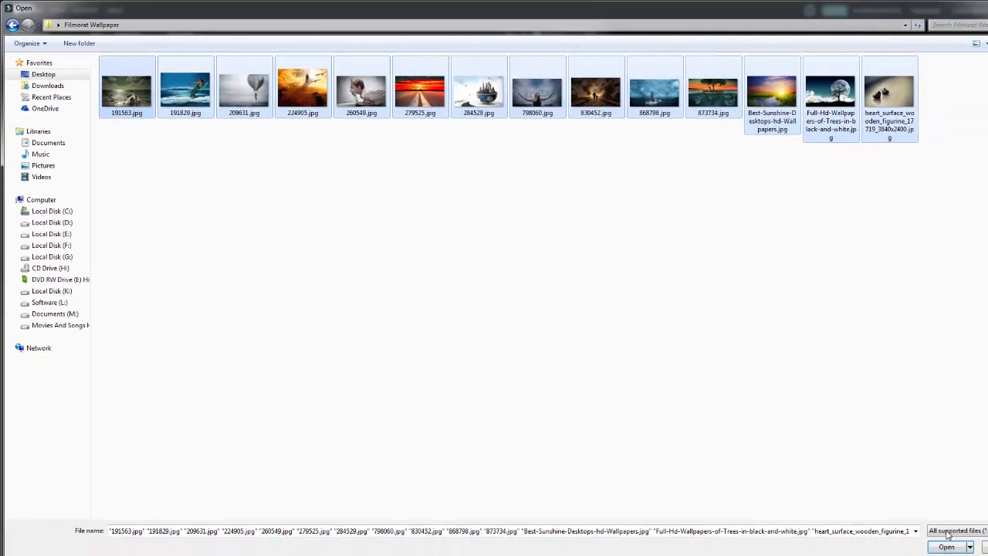
click(946, 547)
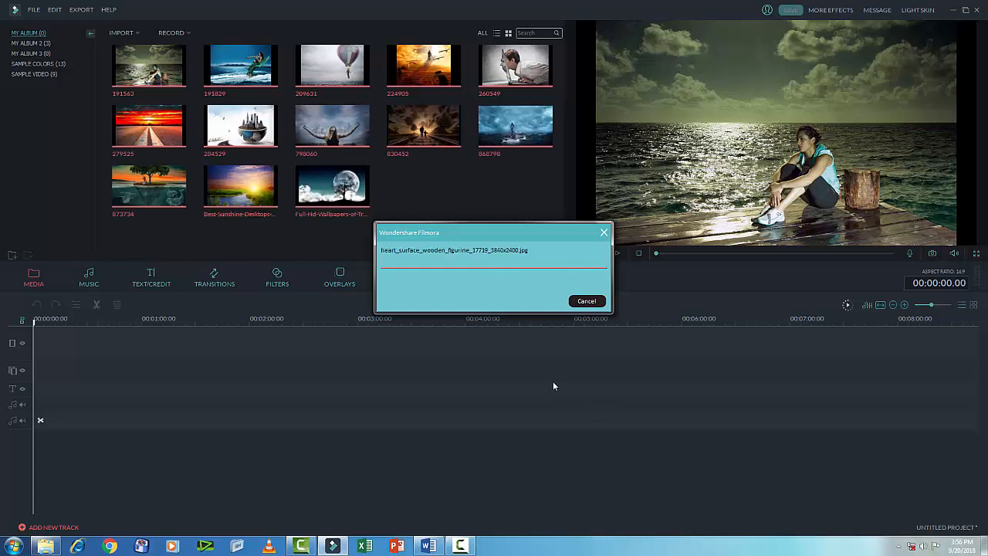
Try adding only image 191563 to the timeline and remove the clip
drag(137, 245, 550, 46)
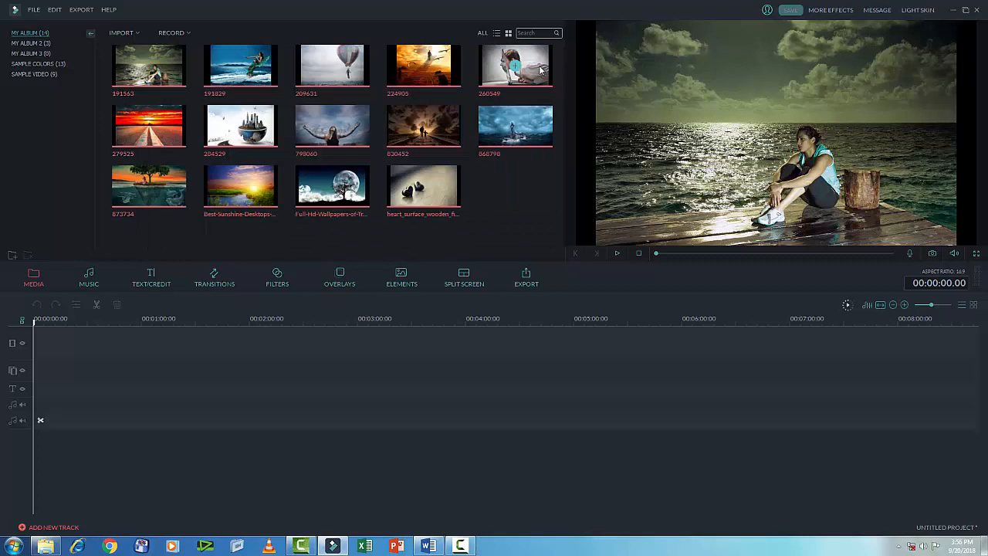
click(522, 186)
click(151, 67)
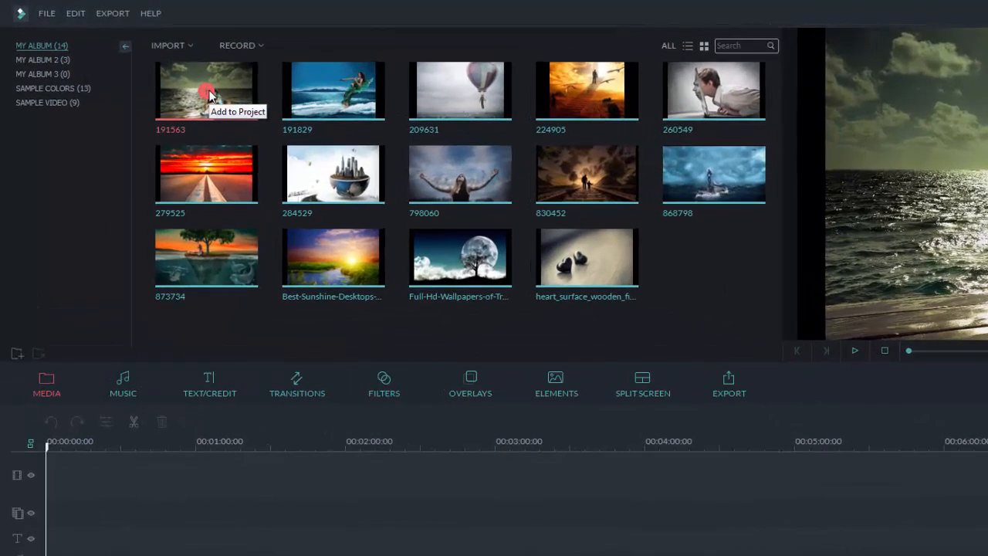
click(208, 94)
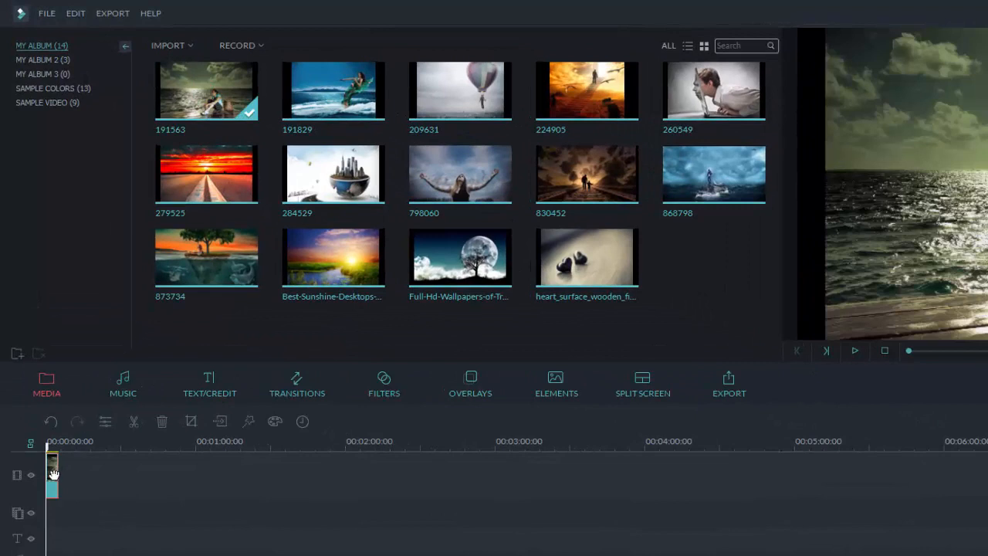
key(Delete)
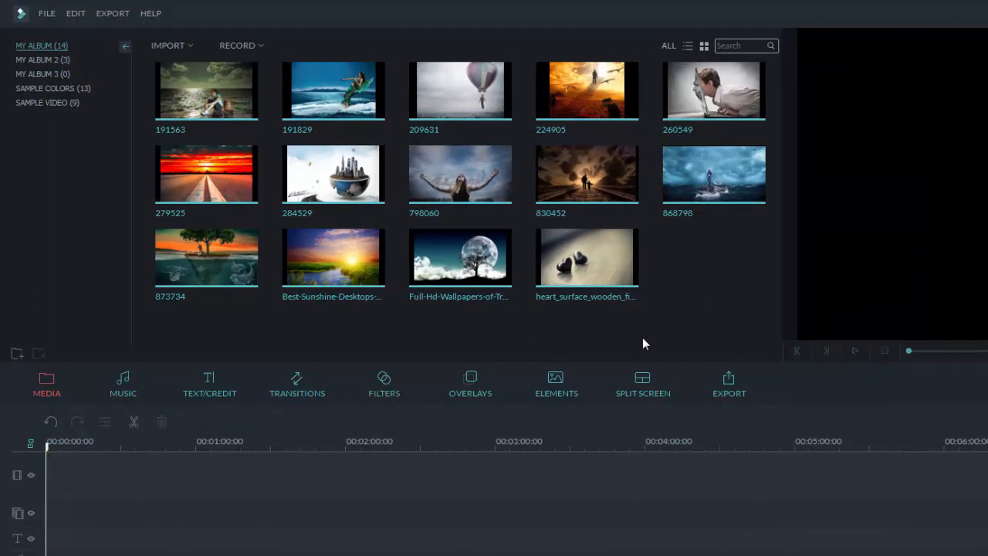
Place all the imported album images one after another on the video track
drag(718, 344, 123, 71)
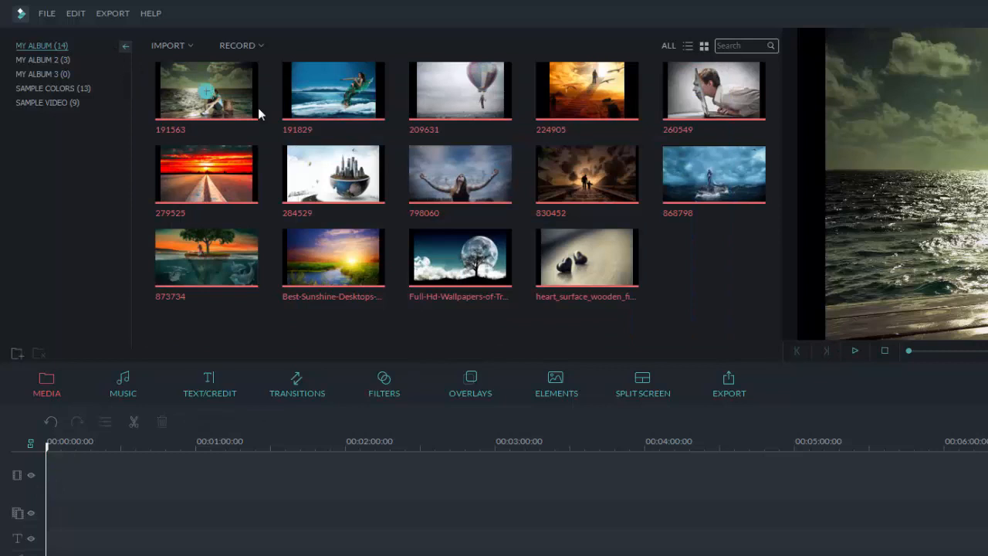
click(460, 92)
drag(442, 314, 377, 494)
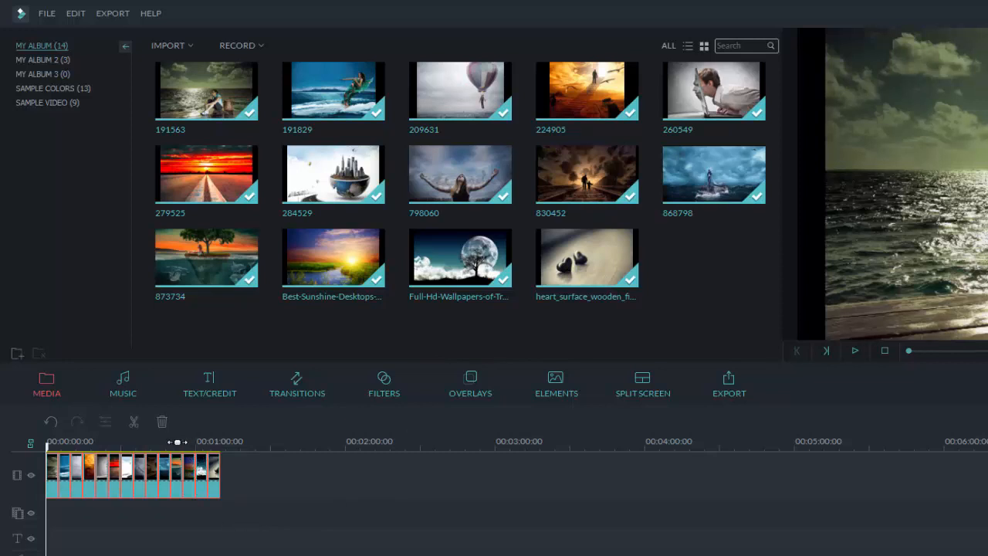
drag(177, 442, 471, 440)
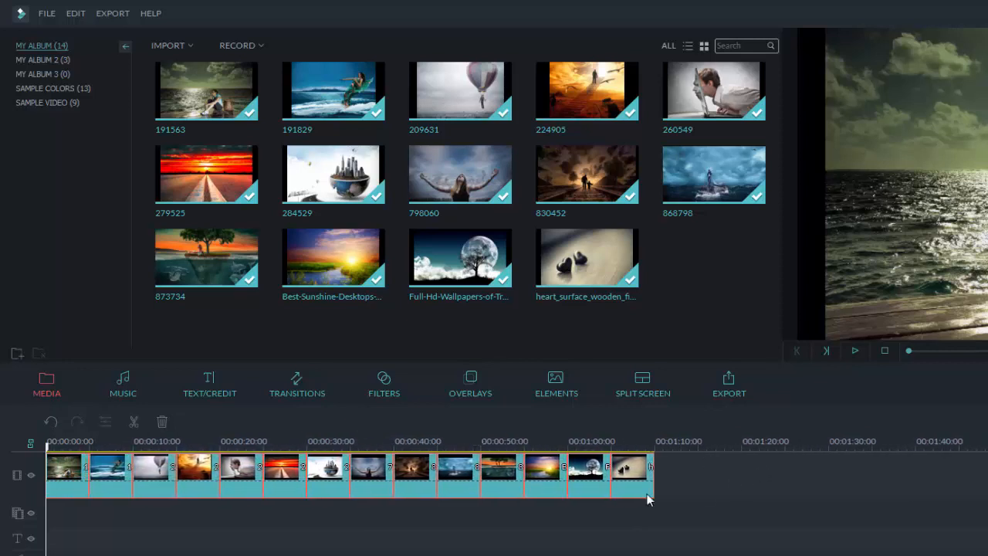
click(389, 521)
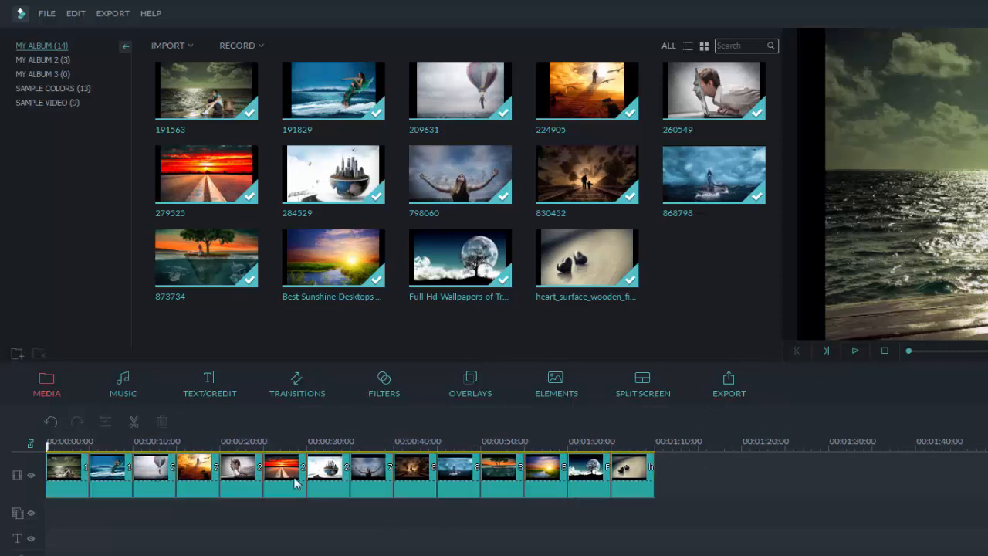
Browse the Basic transitions and preview the Cube, Col_merge and Col_split effects
click(298, 394)
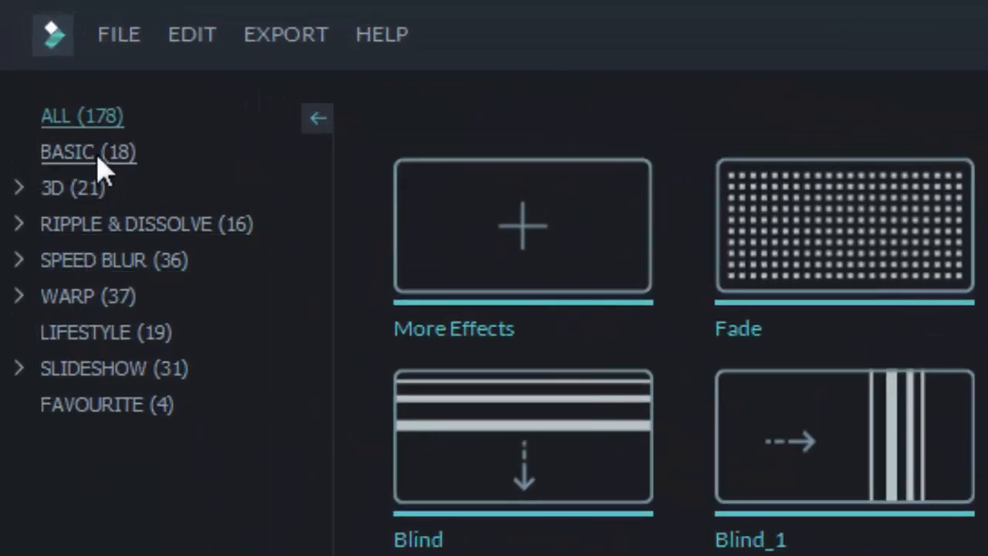
click(98, 154)
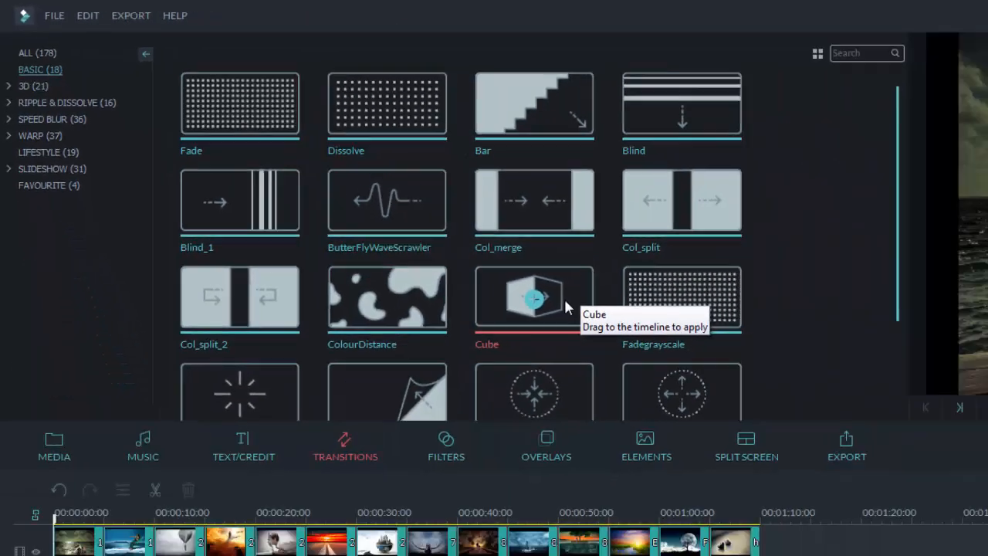
double_click(362, 196)
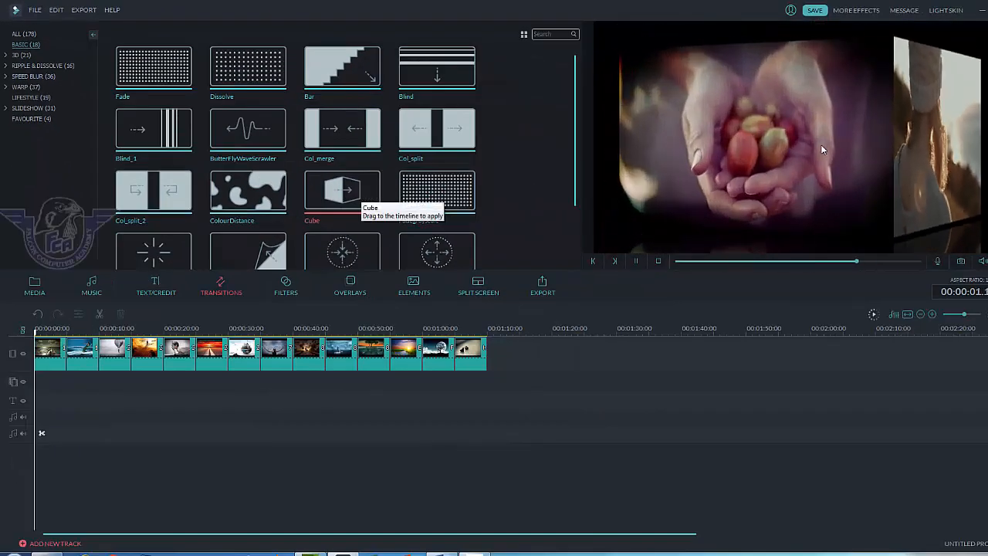
click(377, 147)
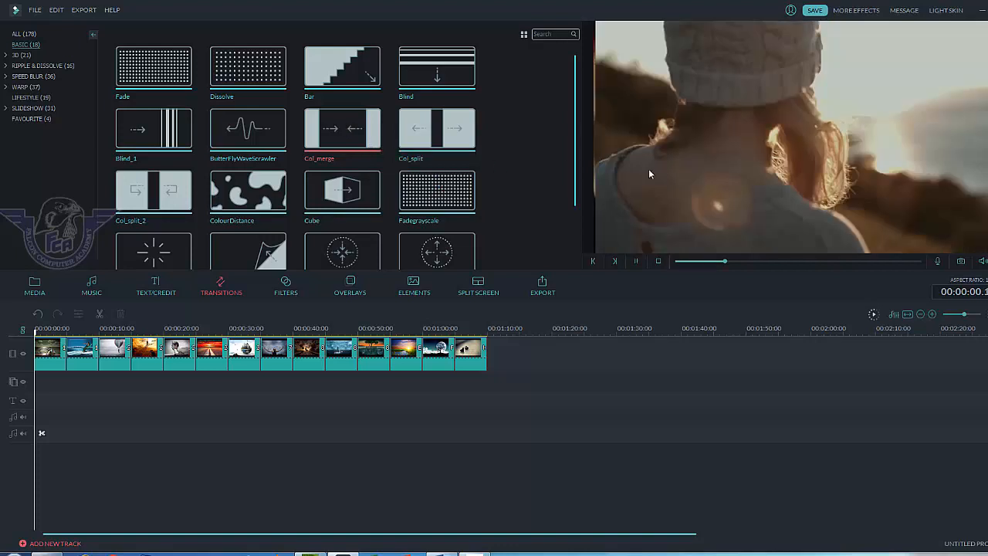
click(437, 129)
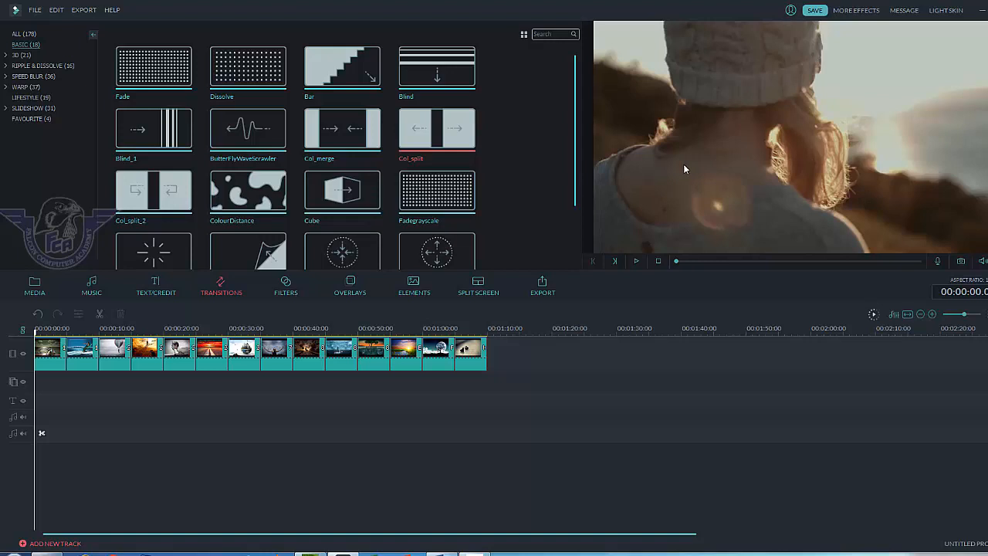
Add a Cube transition after the first, third and fourth clips and a PageCurl transition after the second clip
click(47, 360)
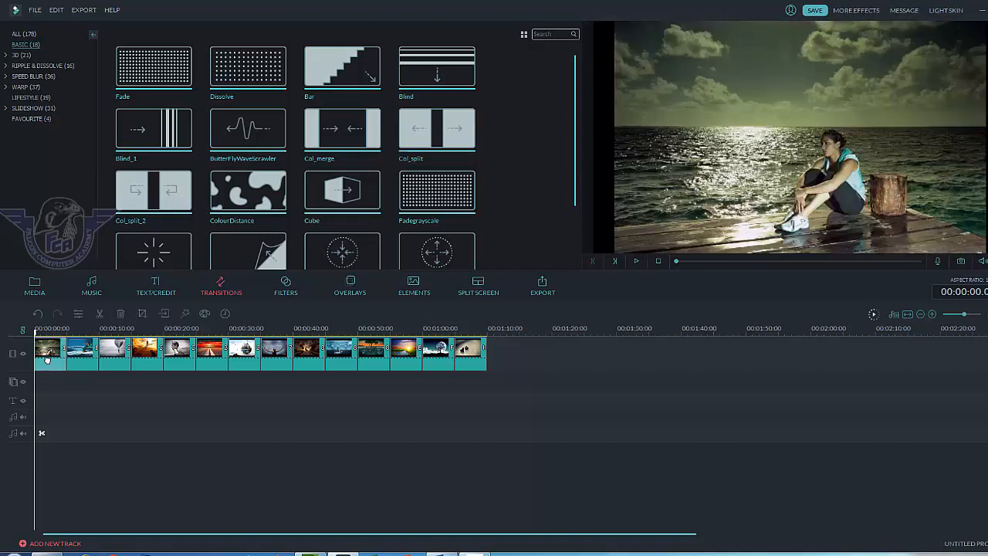
click(342, 194)
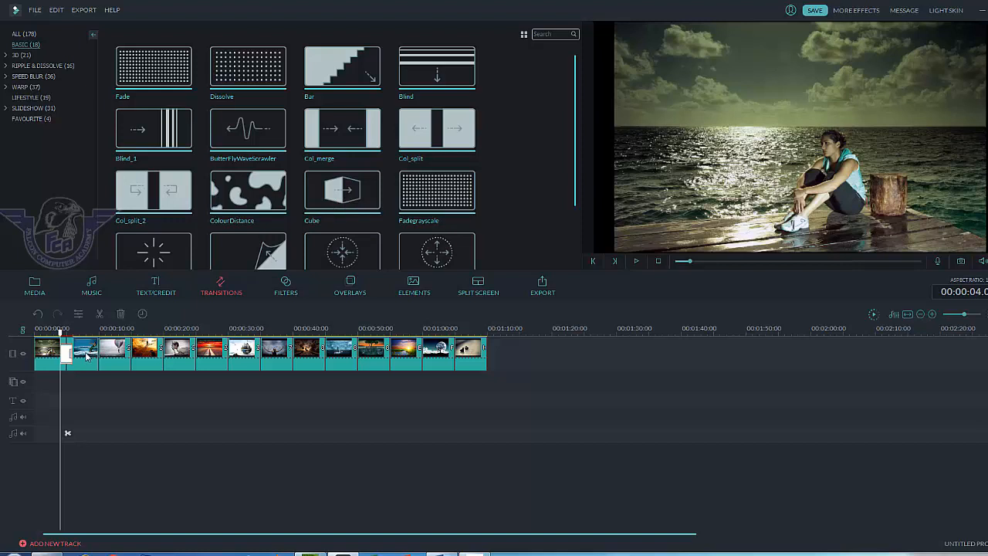
click(87, 356)
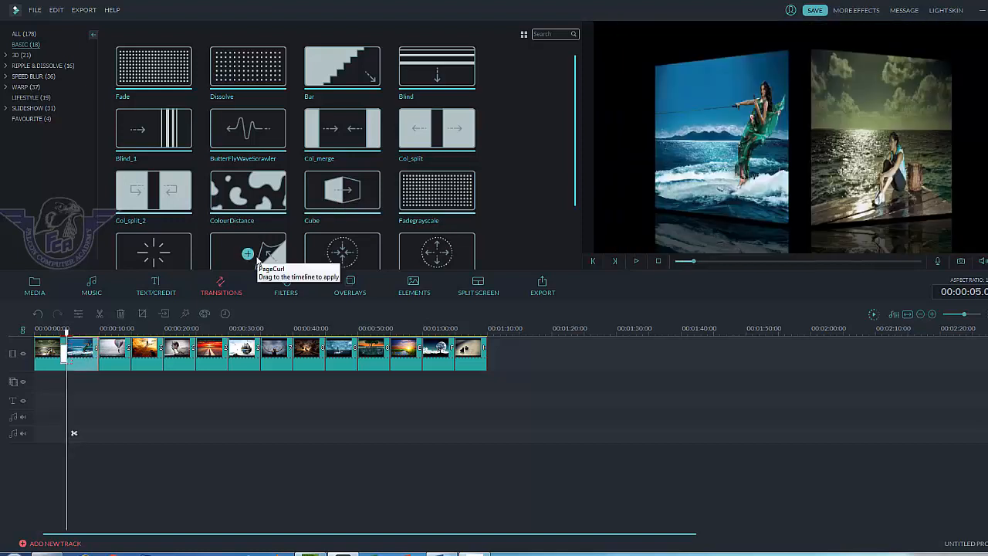
click(248, 255)
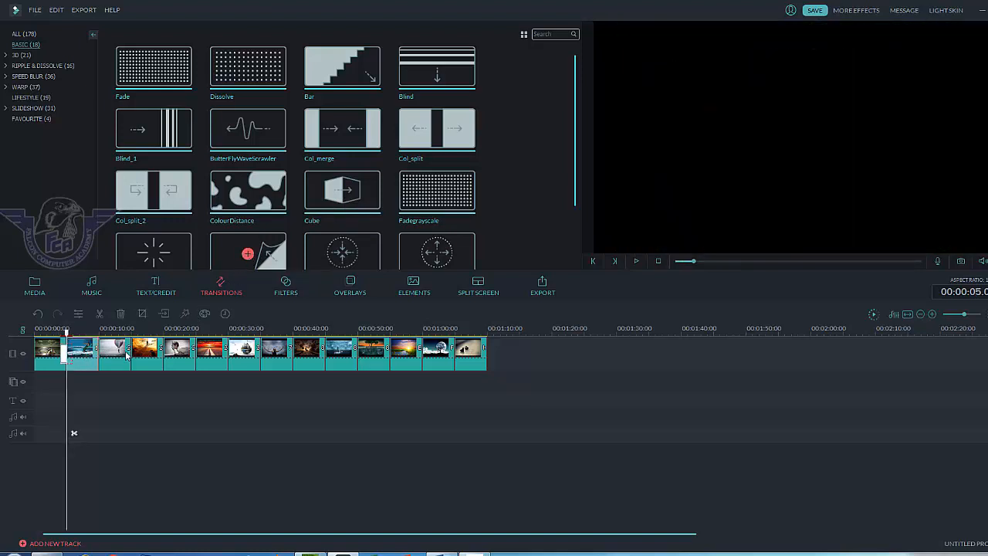
click(341, 193)
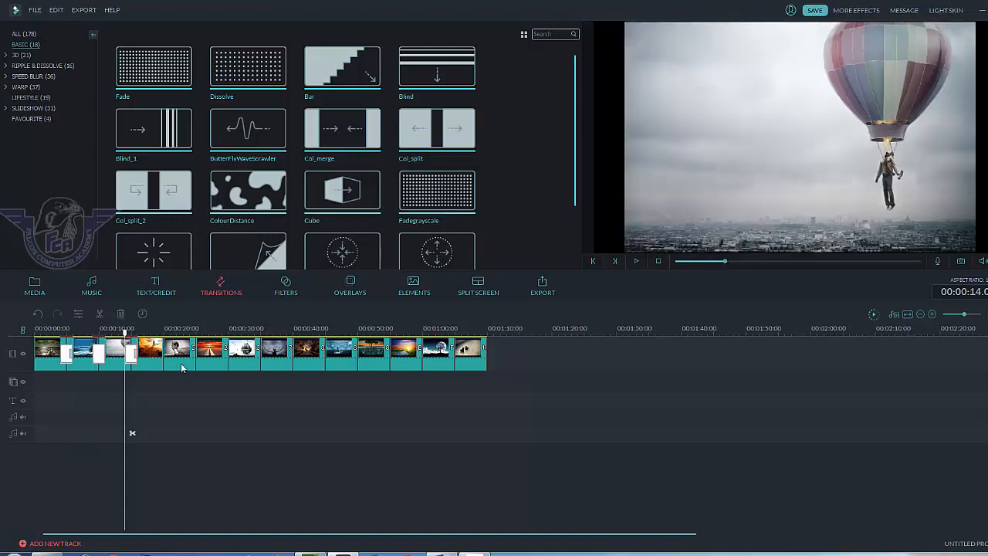
click(342, 192)
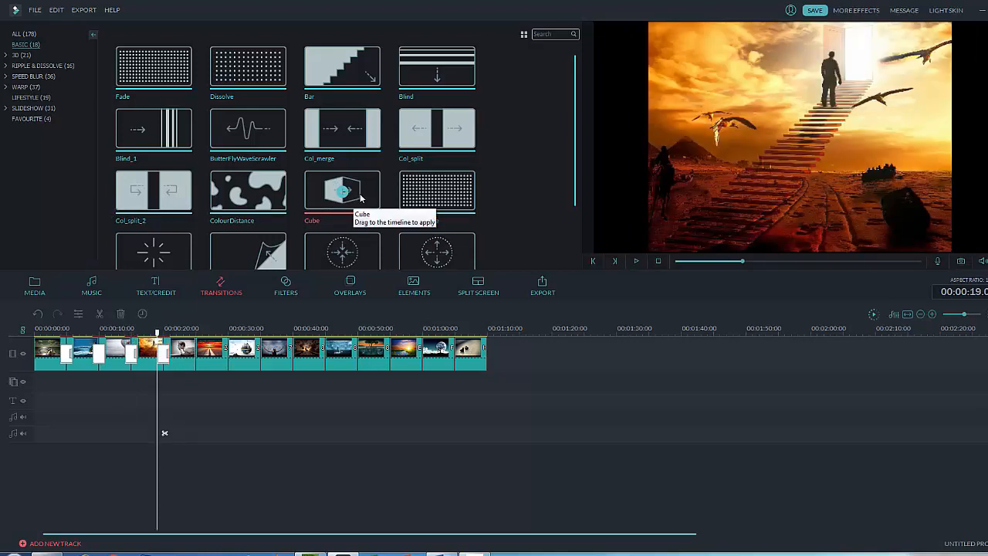
Add the Cube transition to the favourites and open the Favourite transitions
right_click(359, 198)
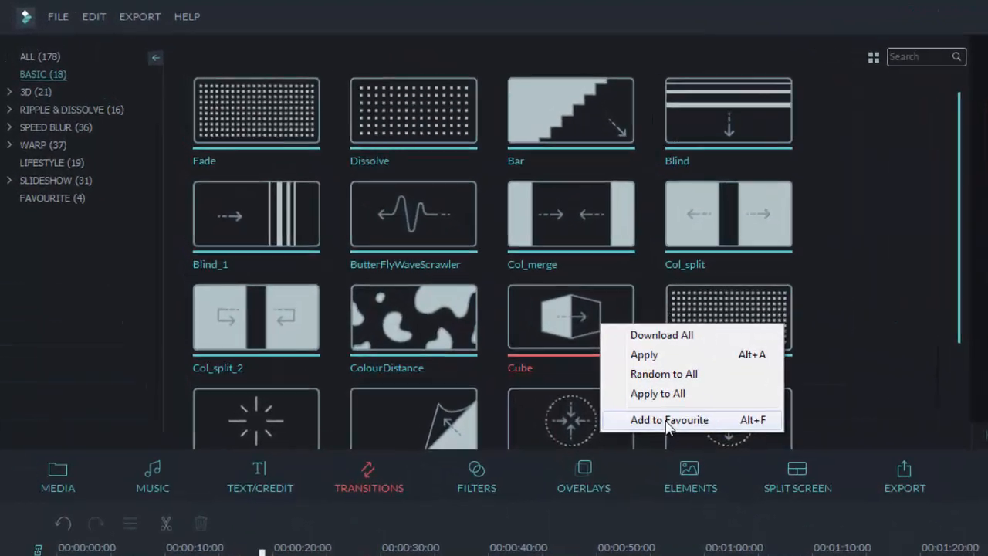
click(667, 421)
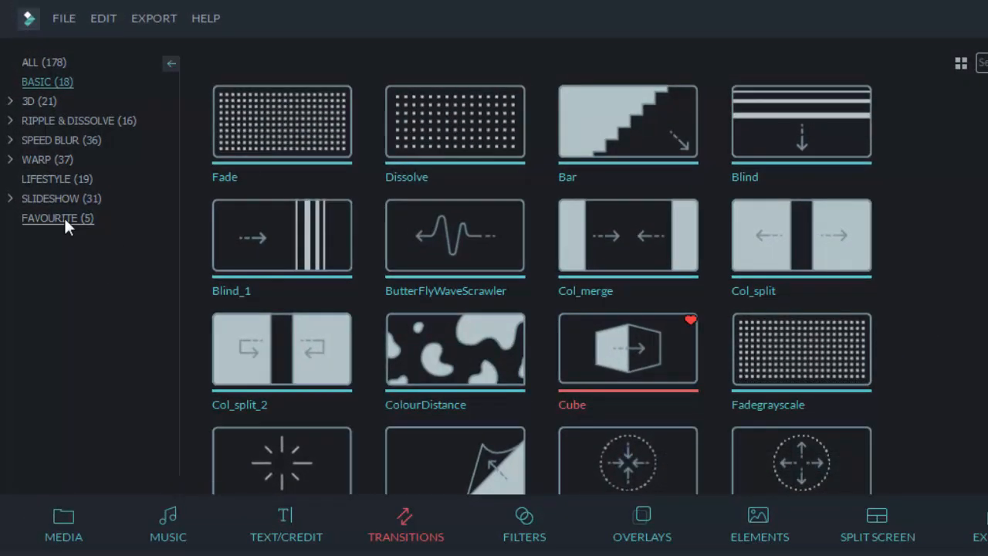
click(65, 218)
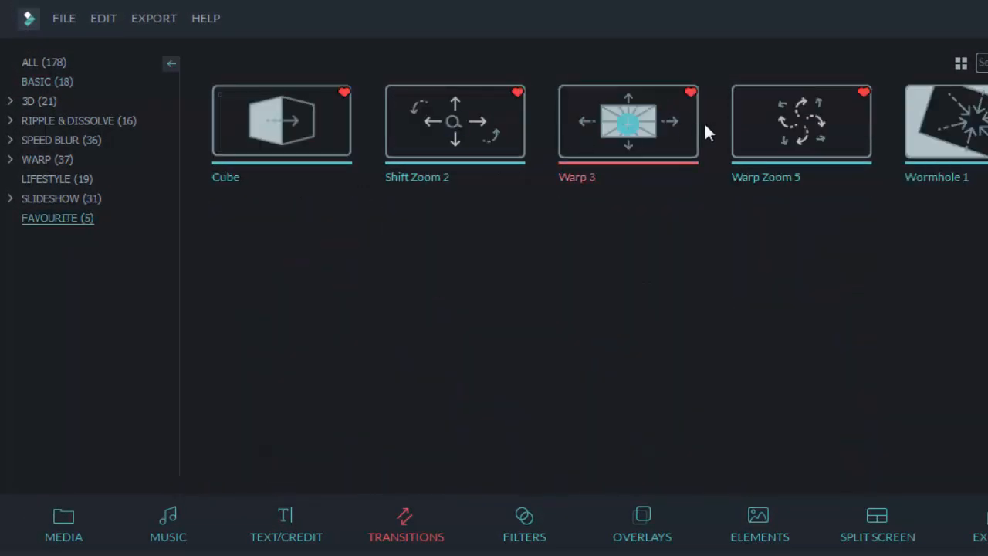
Add the favourite transition Warp Zoom 5 between the fifth and sixth clips and preview the effect
mouse_move(786, 123)
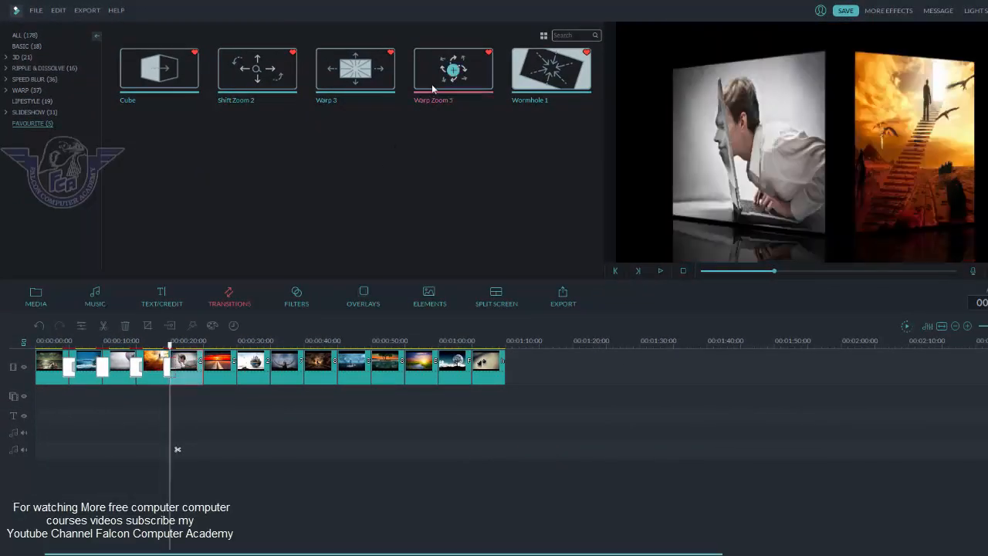
click(452, 71)
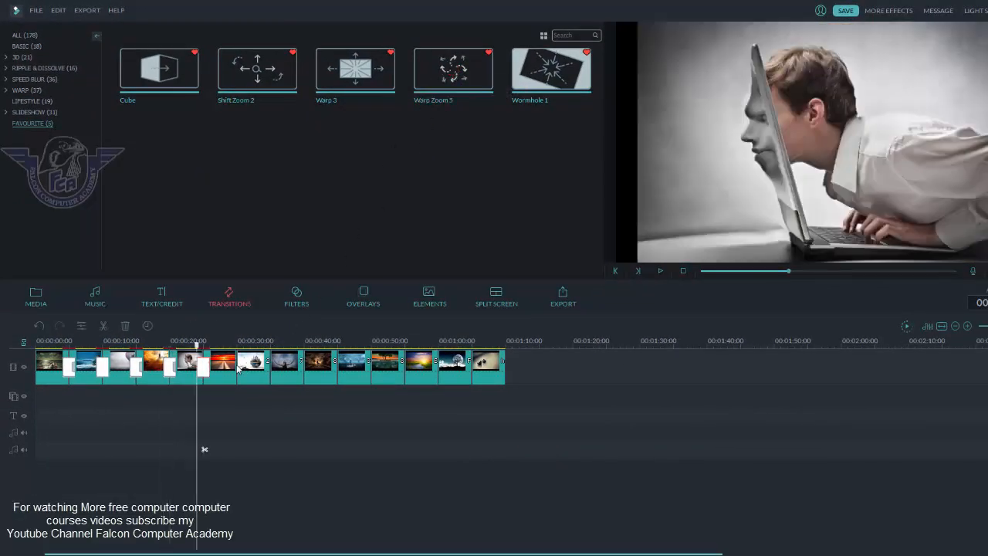
click(473, 79)
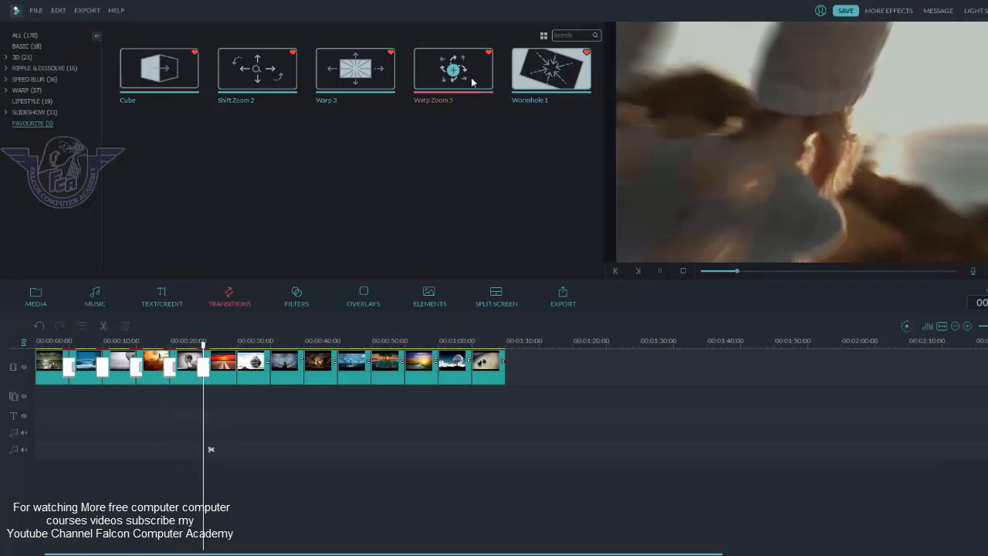
Preview the favourite transitions Warp 3, Wormhole 1 and Cube
double_click(379, 86)
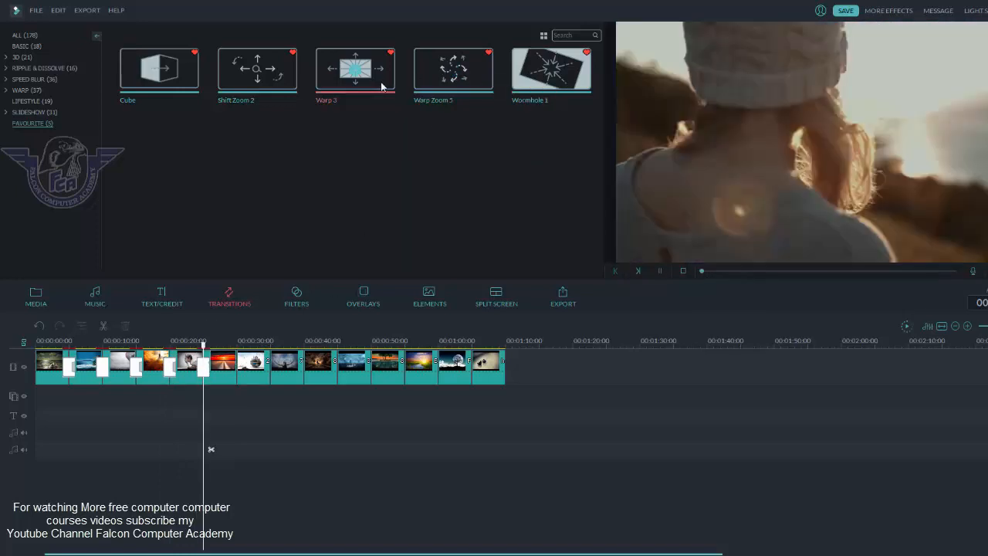
click(571, 78)
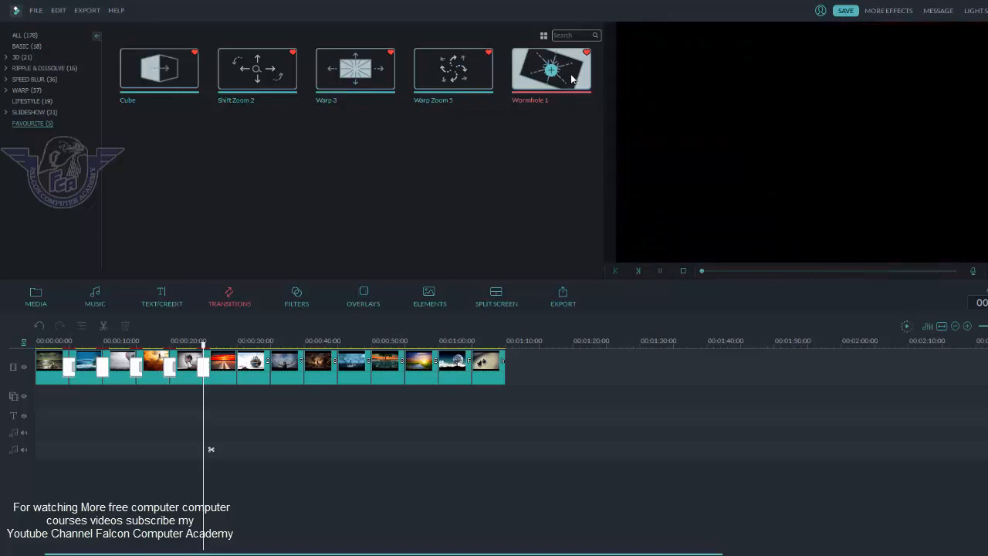
click(176, 76)
Add Cube after the sixth clip, Shift Zoom 2 after the seventh, Warp 3 after the eighth and Warp Zoom 5 after the ninth
drag(177, 77, 236, 365)
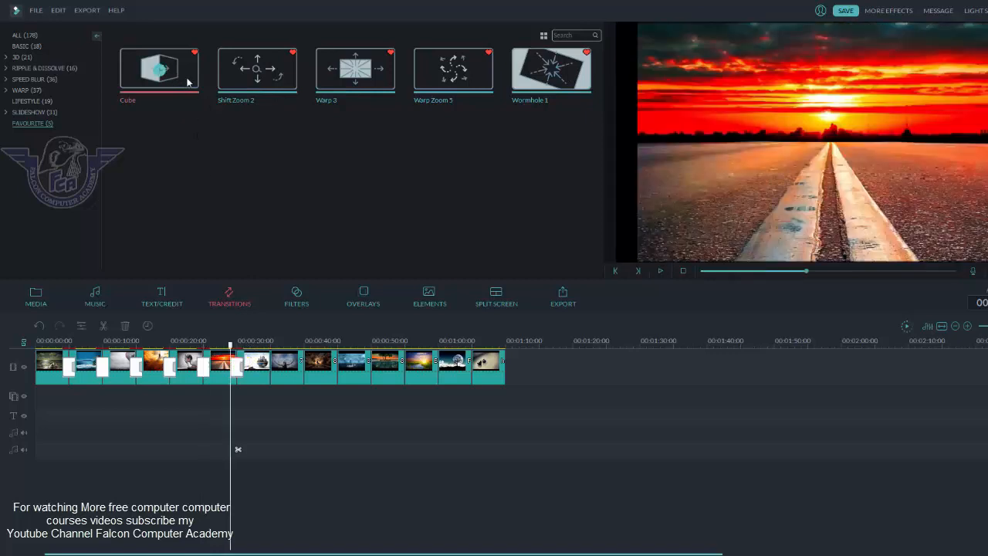
click(247, 86)
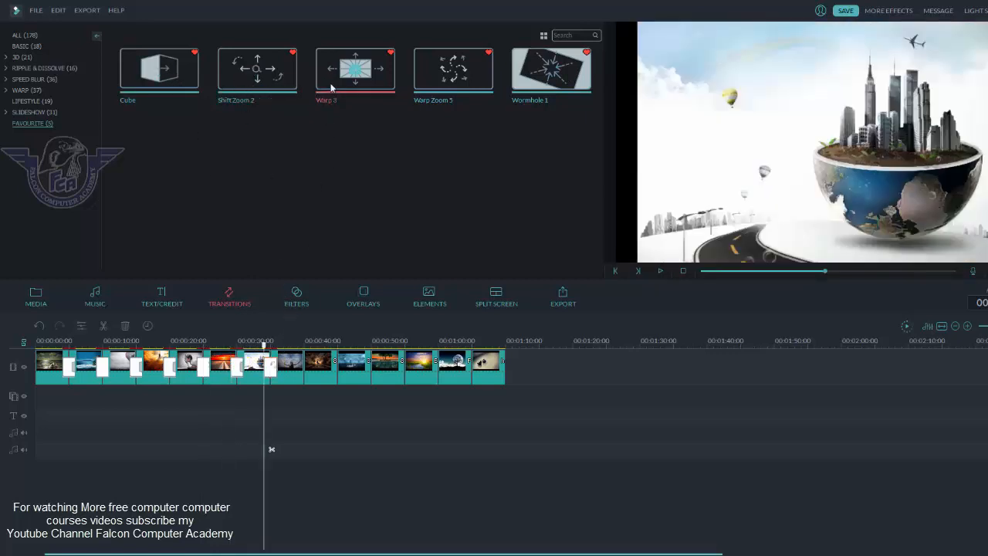
click(432, 77)
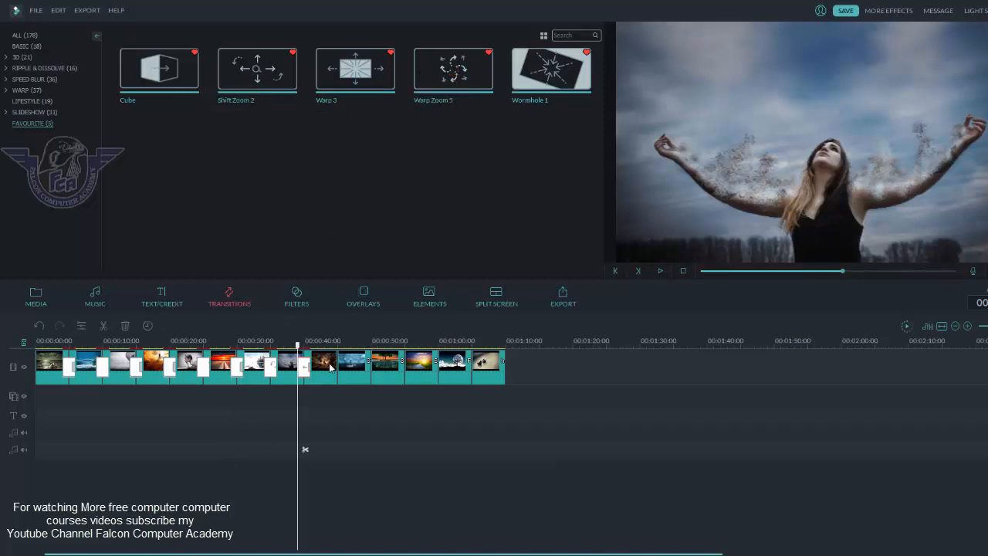
double_click(453, 73)
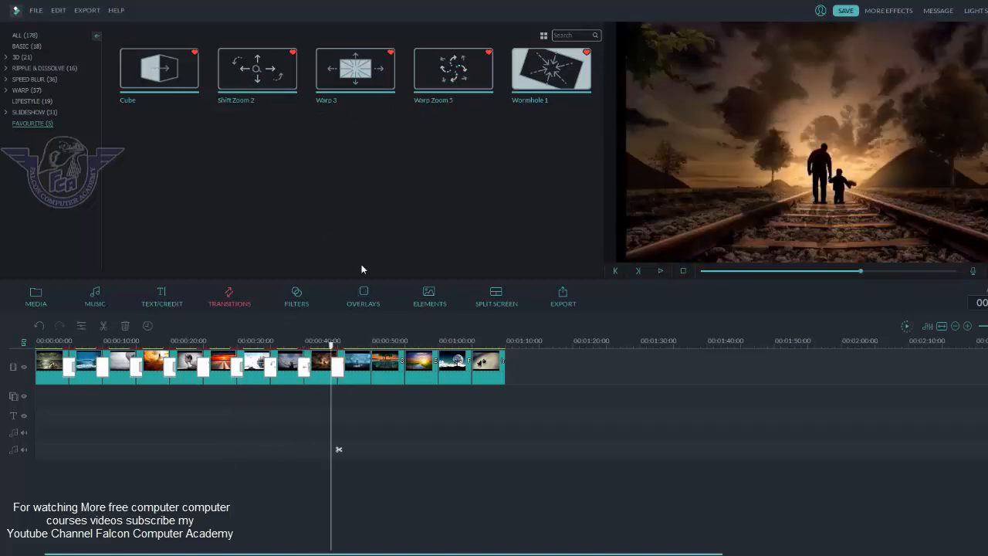
Add Warp Zoom 5 after the eleventh and twelfth clips, Wormhole 1 after the thirteenth, and transitions after the tenth and last clips
click(381, 360)
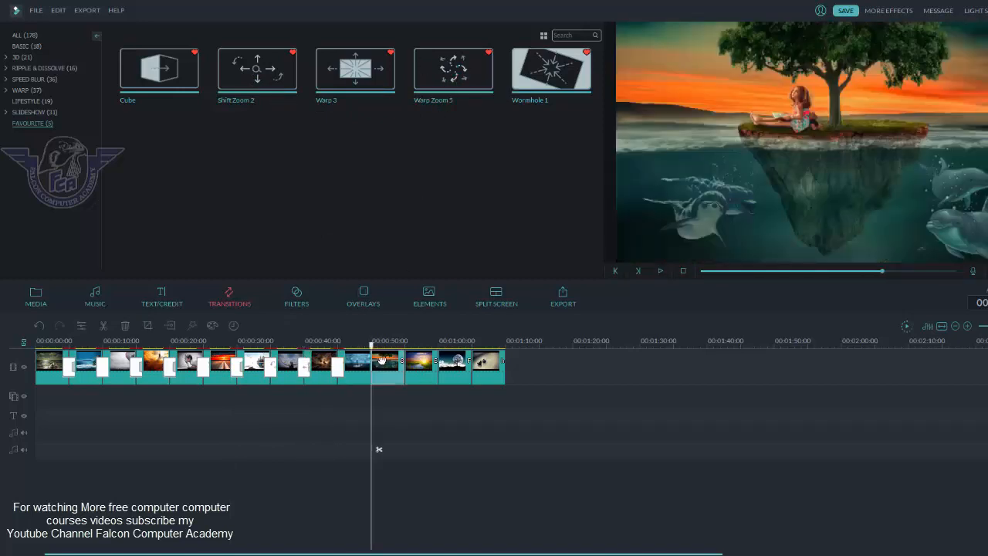
double_click(454, 71)
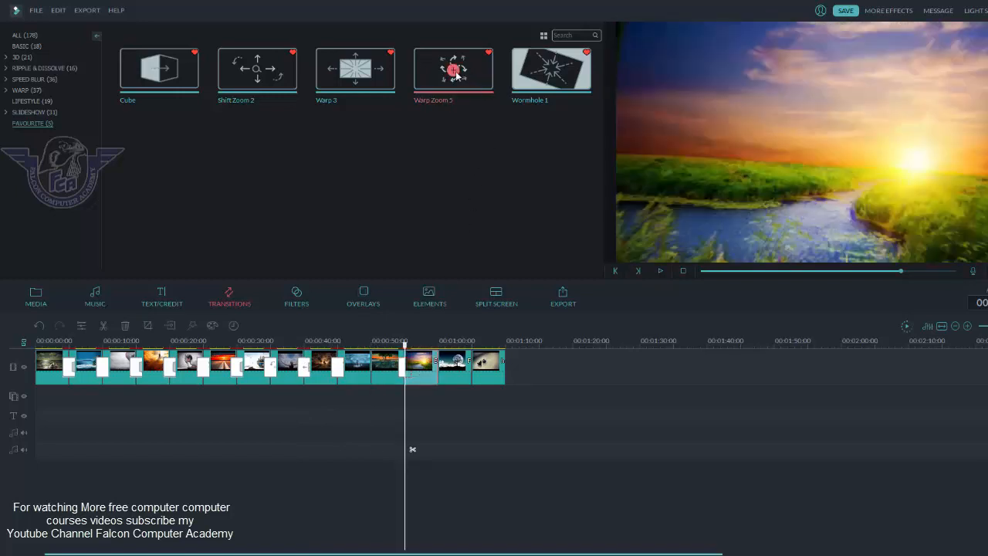
double_click(454, 72)
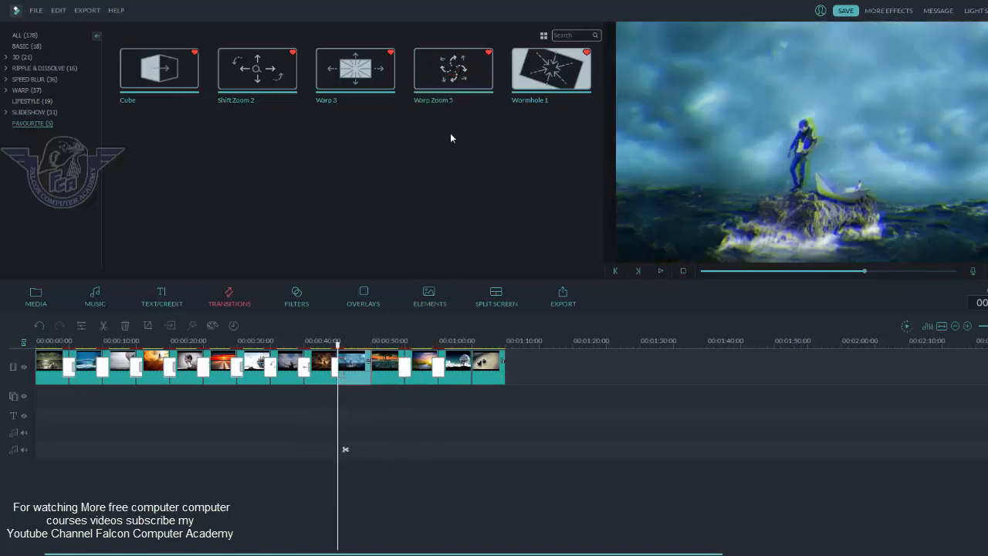
click(461, 376)
click(551, 70)
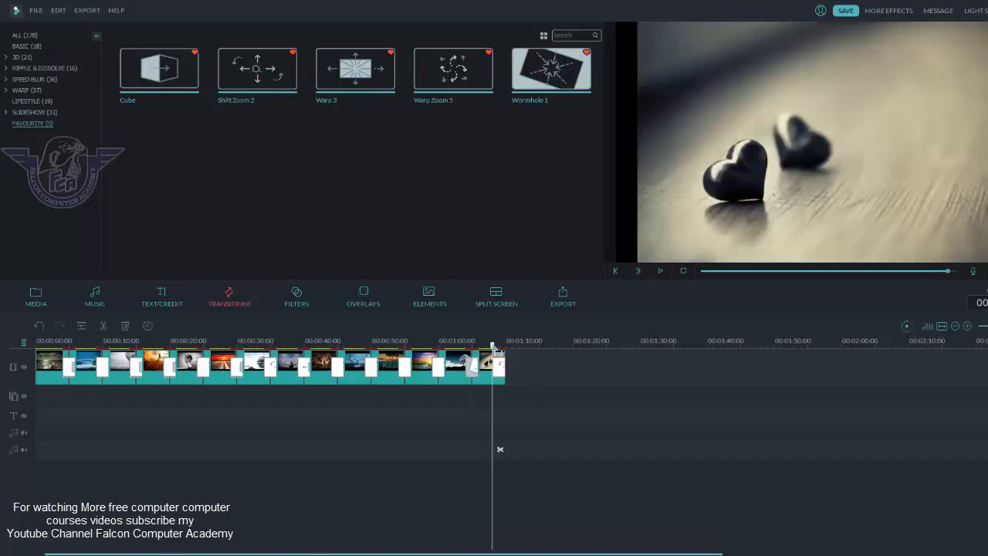
Add the Cube transition at the start of the first clip and play the slideshow from the beginning
drag(495, 349, 30, 357)
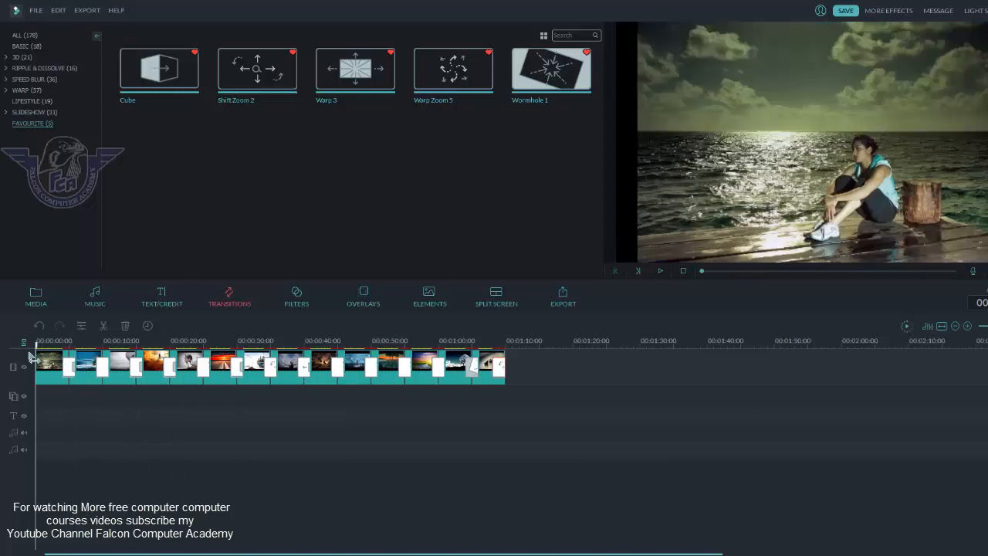
click(157, 80)
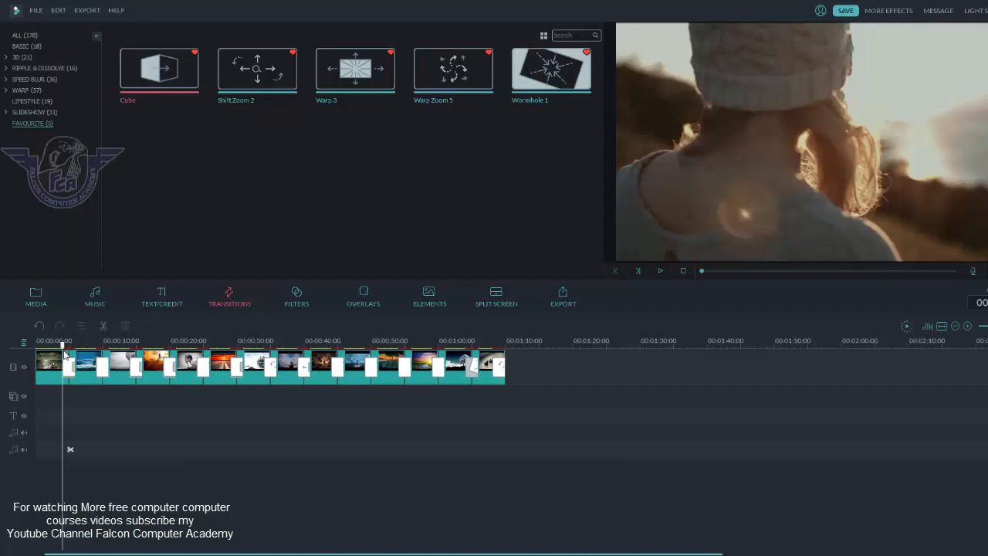
drag(185, 80, 43, 363)
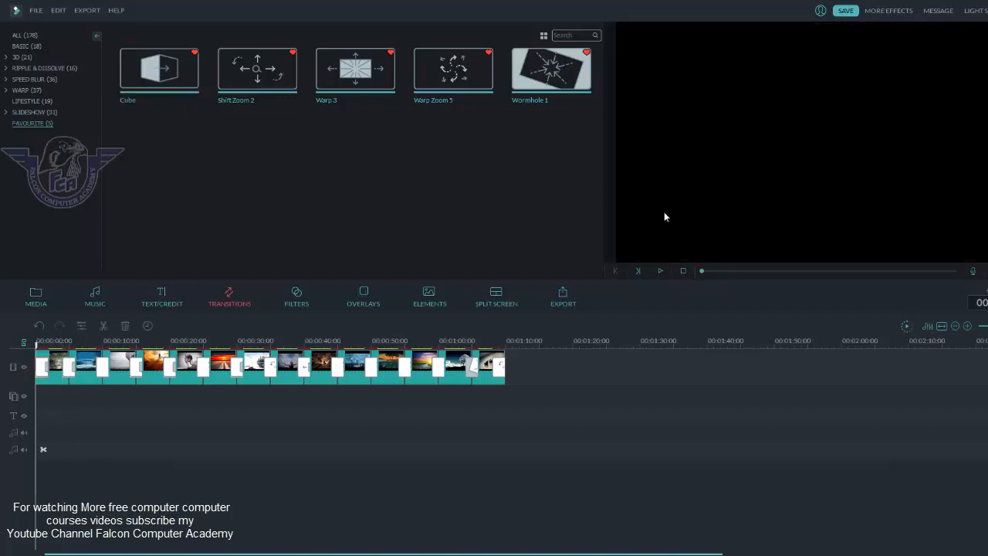
click(663, 271)
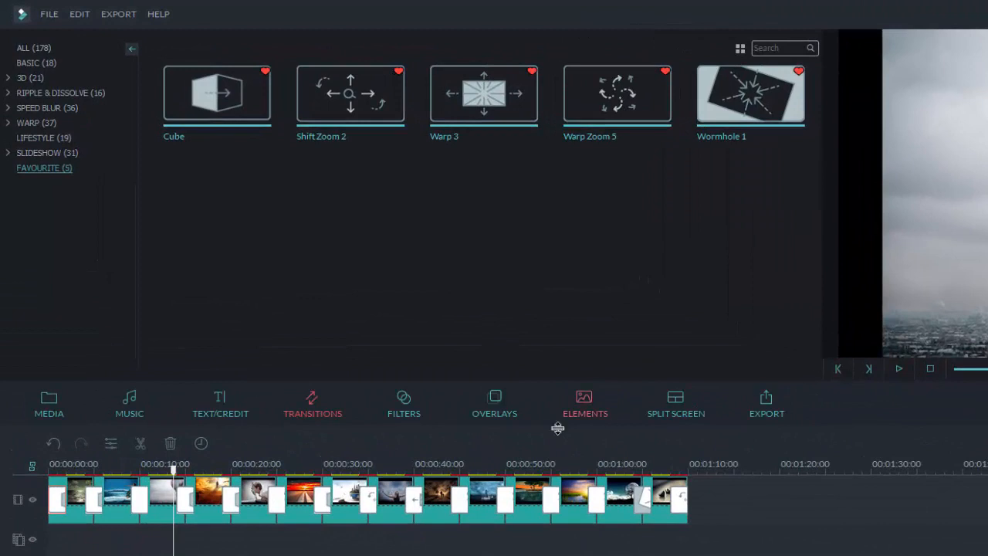
Browse the text and credit templates, add Title 5 to the text track and move it to the start of the timeline
click(230, 415)
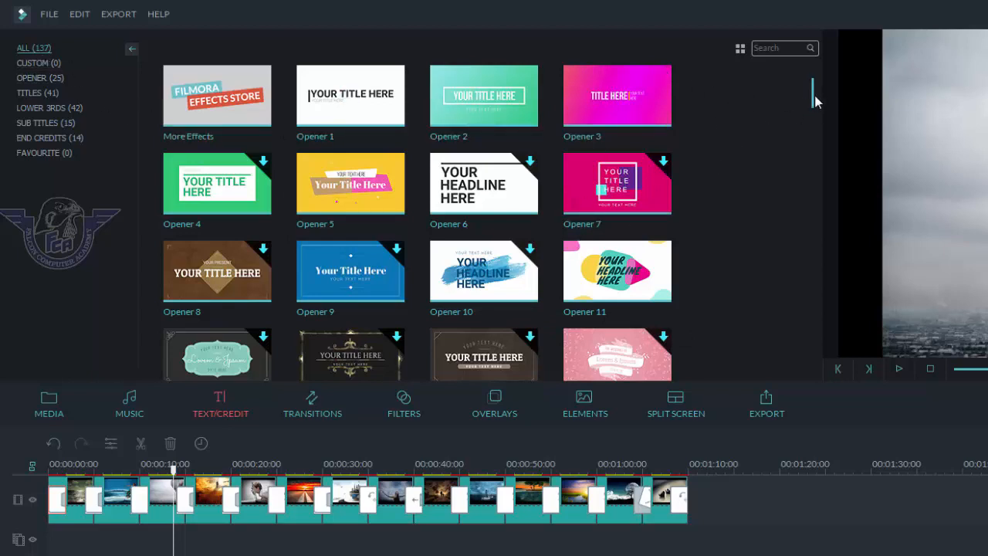
drag(815, 102, 818, 143)
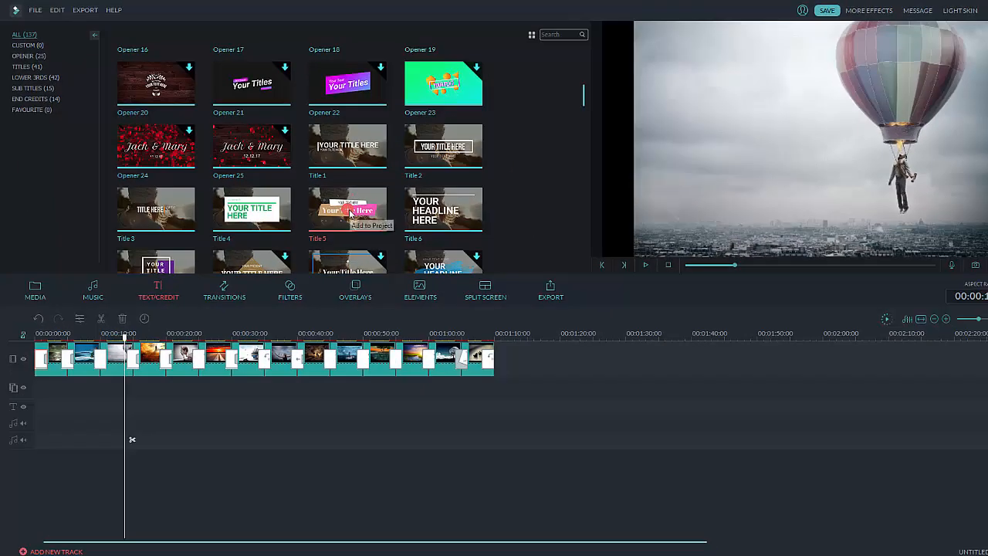
double_click(488, 299)
click(354, 216)
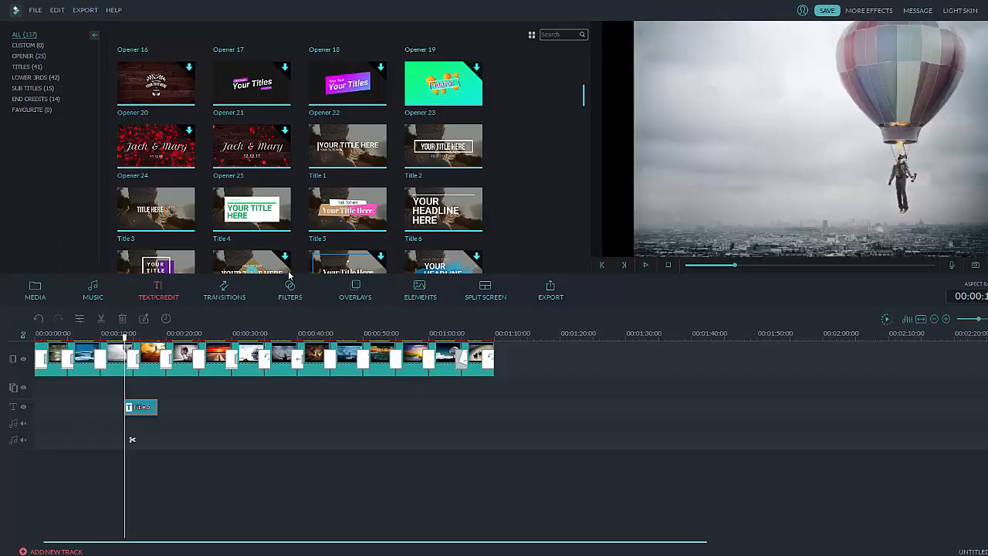
drag(143, 410, 51, 408)
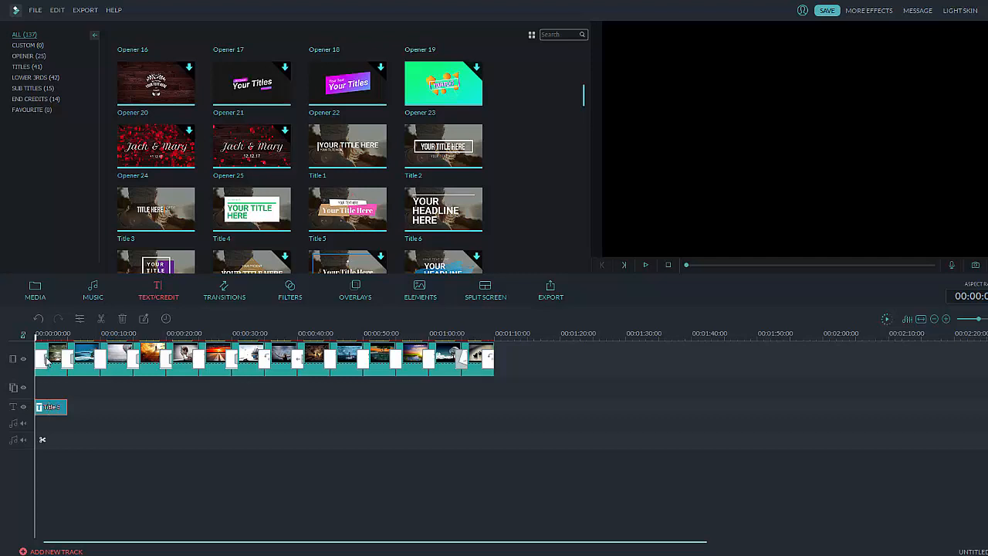
Open Title 5 for editing, replace its upper text with "FALCON COMPUTER ACADEMY" and centre the text on the white banner
drag(48, 333, 50, 334)
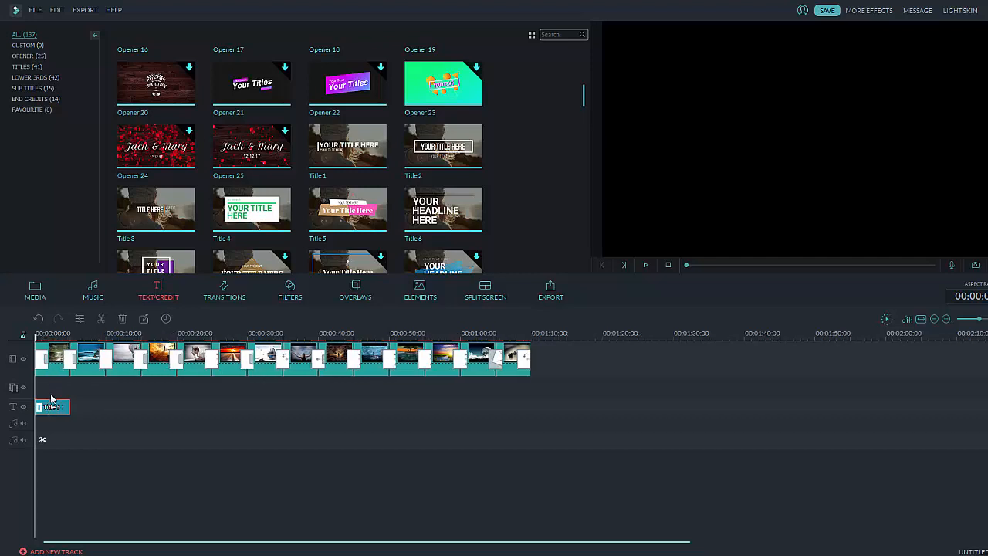
click(42, 335)
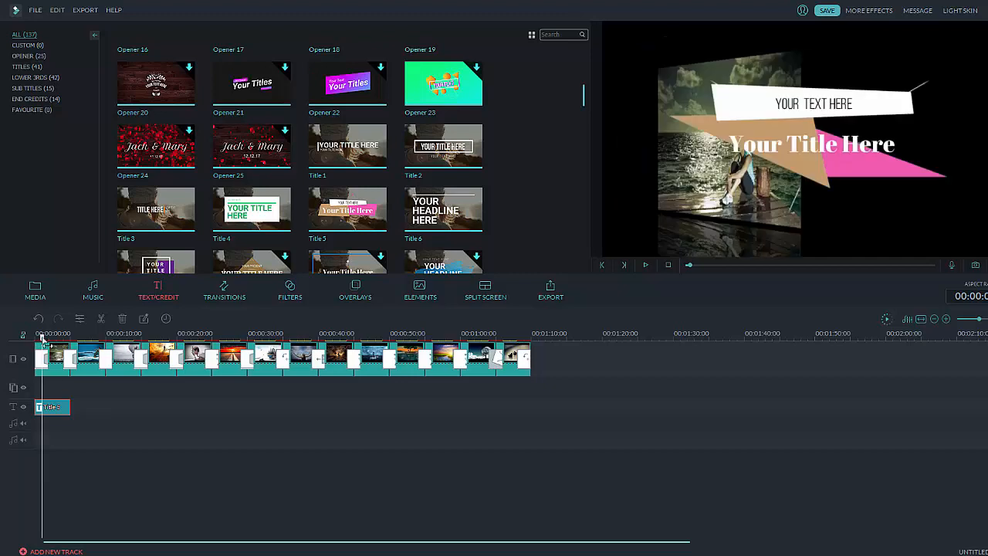
double_click(800, 151)
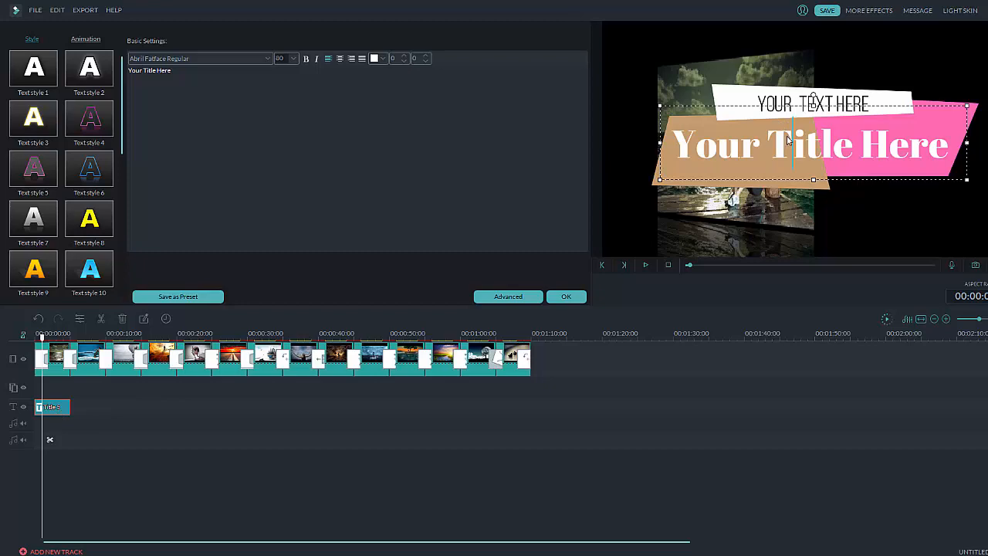
click(799, 102)
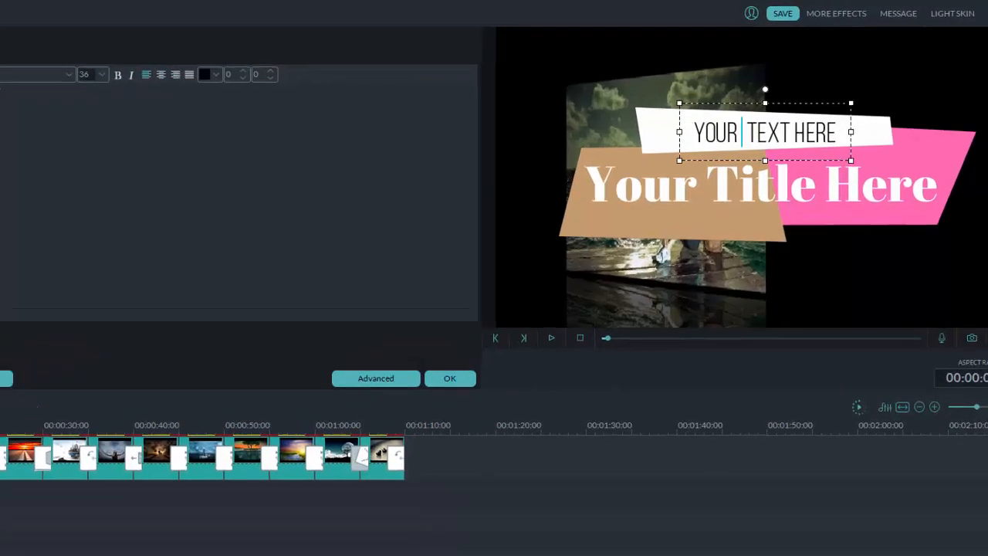
key(ctrl+a)
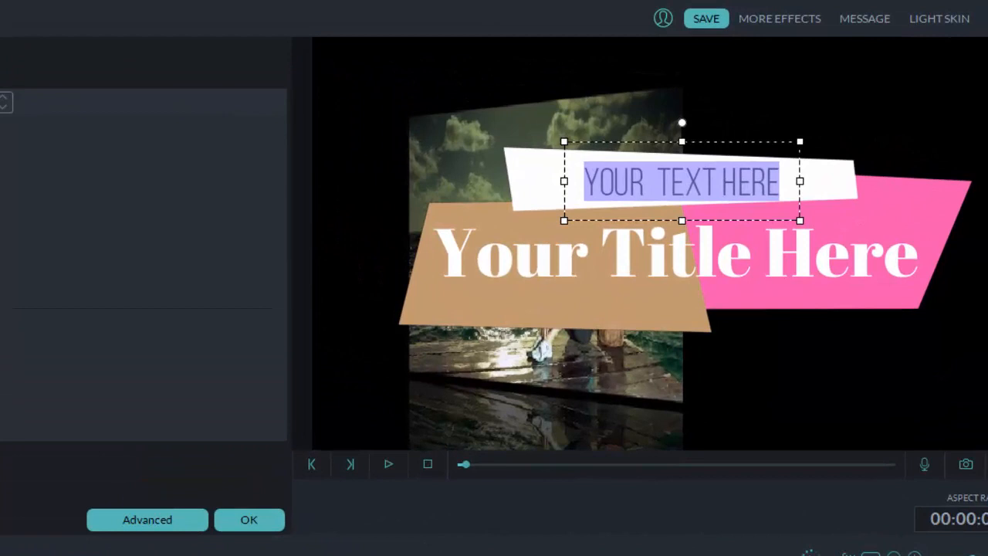
text(FALC)
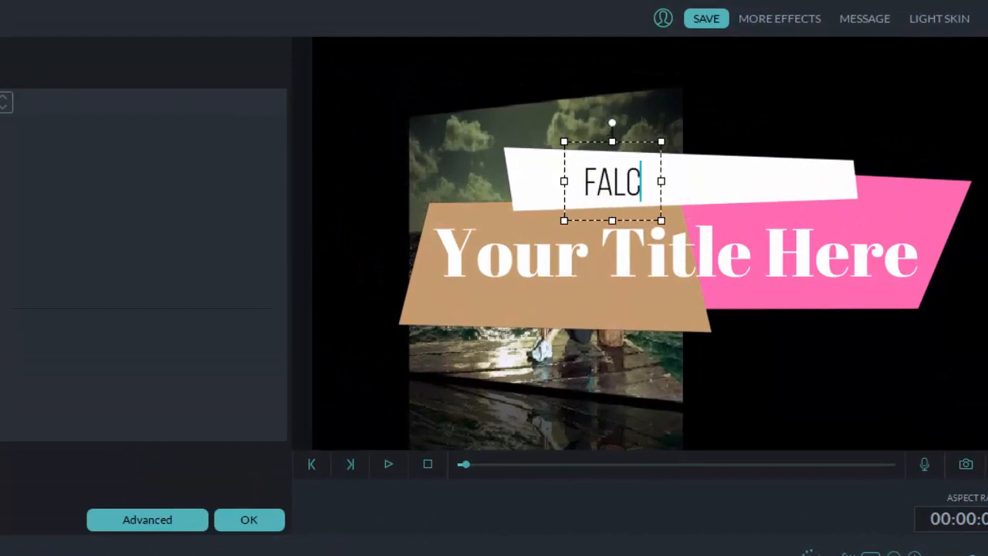
text(ON COMPUTER A)
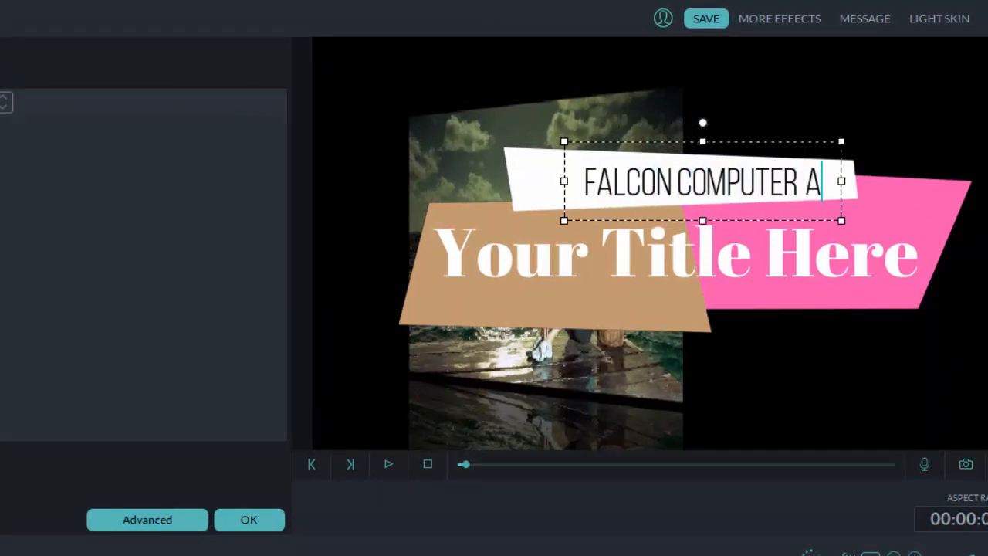
text(CADEMY)
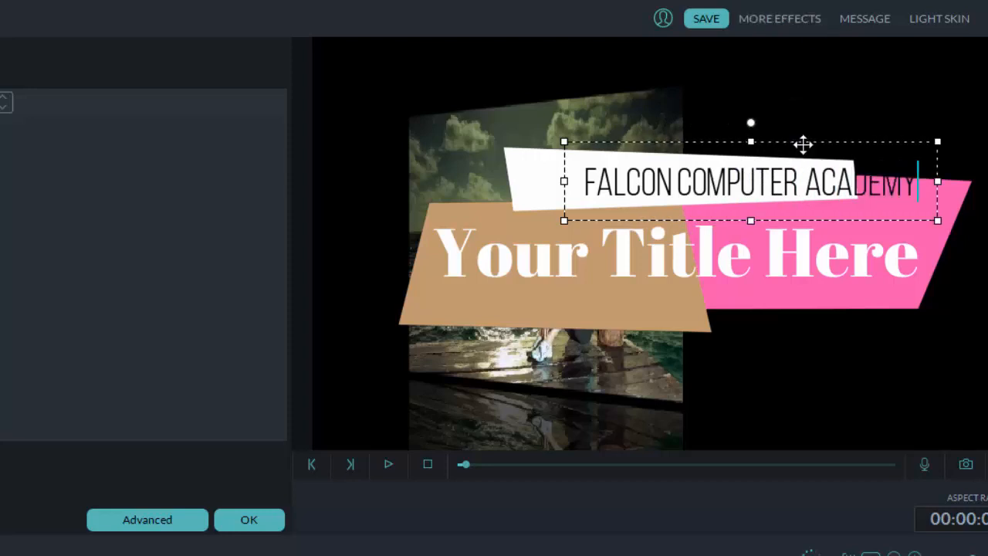
drag(772, 139, 691, 134)
Replace the main text "Your Title Here" with "Please Subscribe"
click(569, 258)
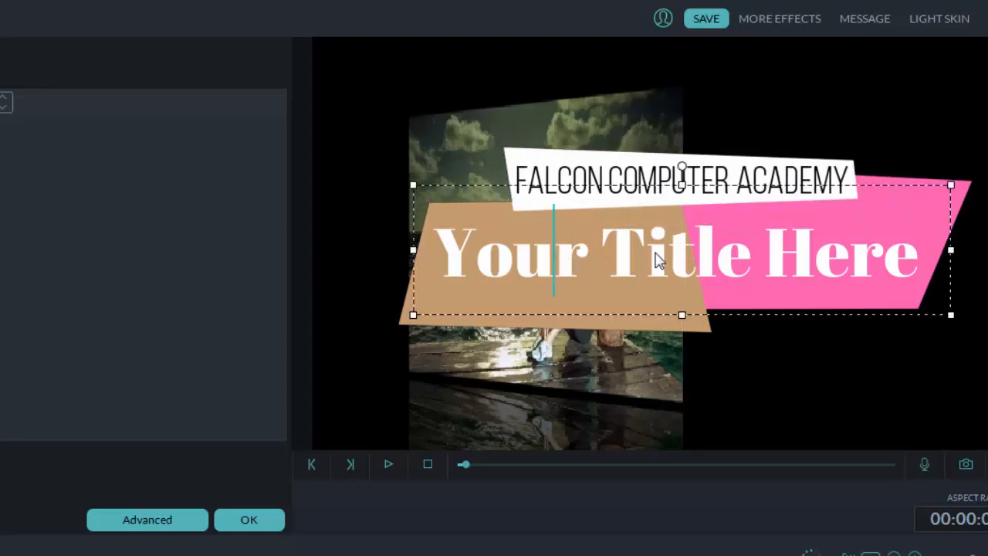
key(ctrl+a)
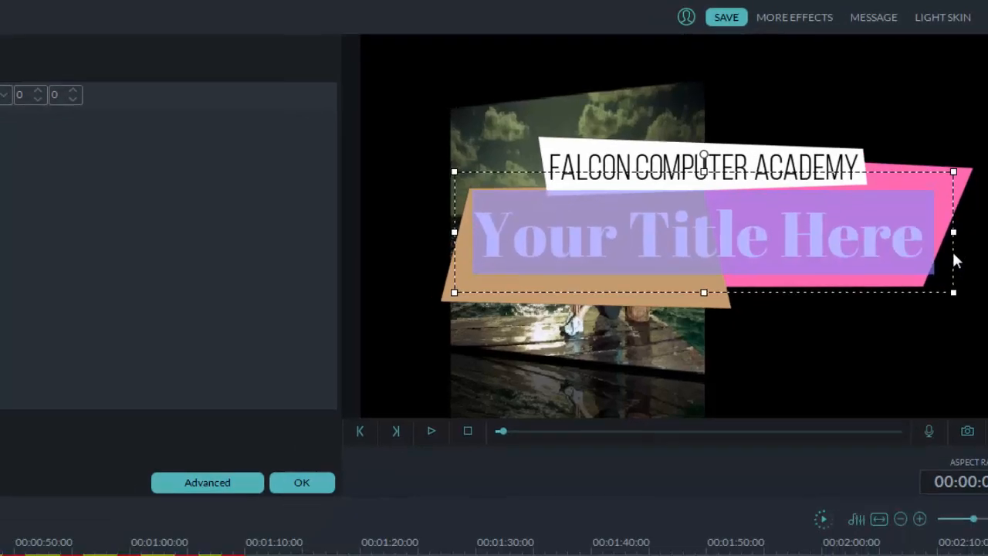
text(Please)
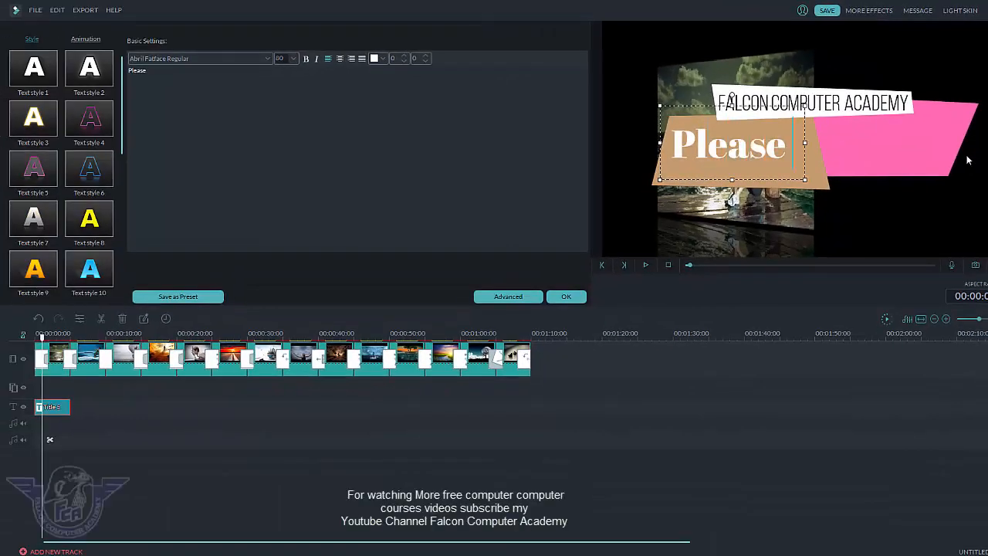
text( Subscribe)
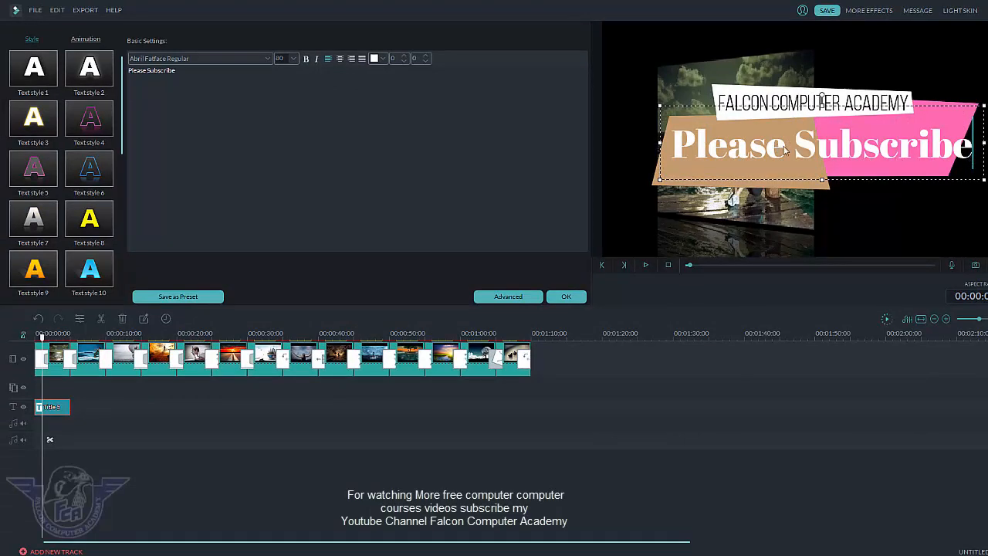
Set the "Please Subscribe" text to font size 72 and colour it yellow
click(810, 152)
drag(970, 157, 667, 151)
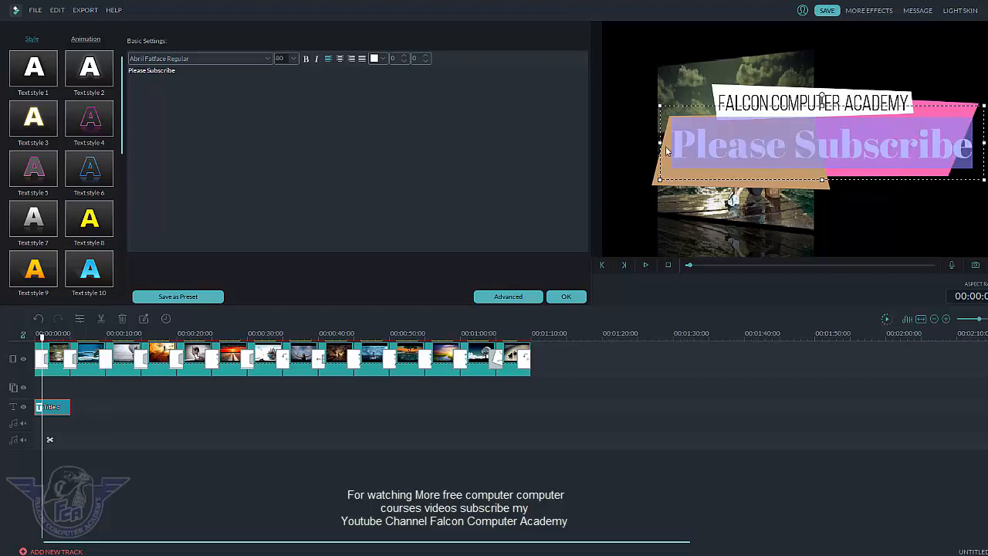
click(296, 62)
click(284, 85)
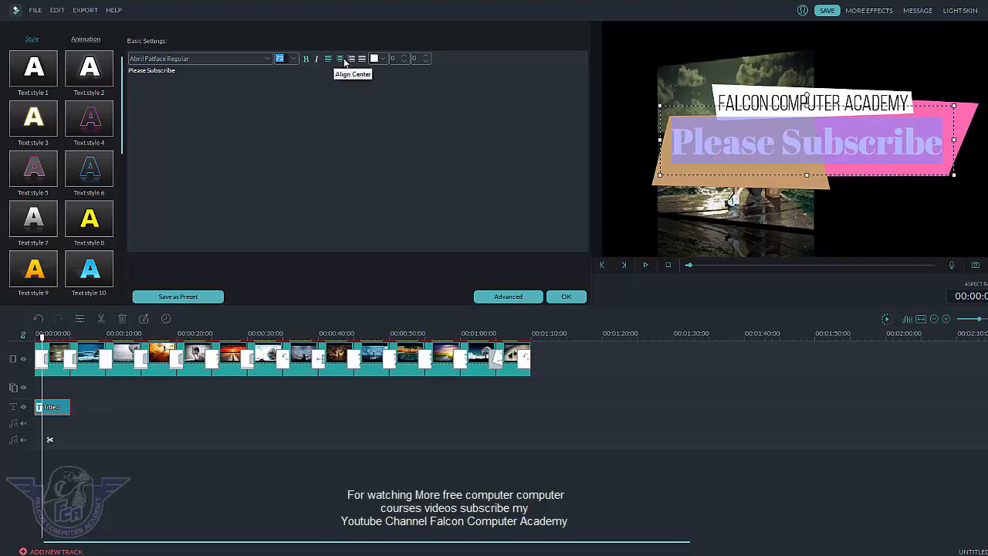
click(384, 59)
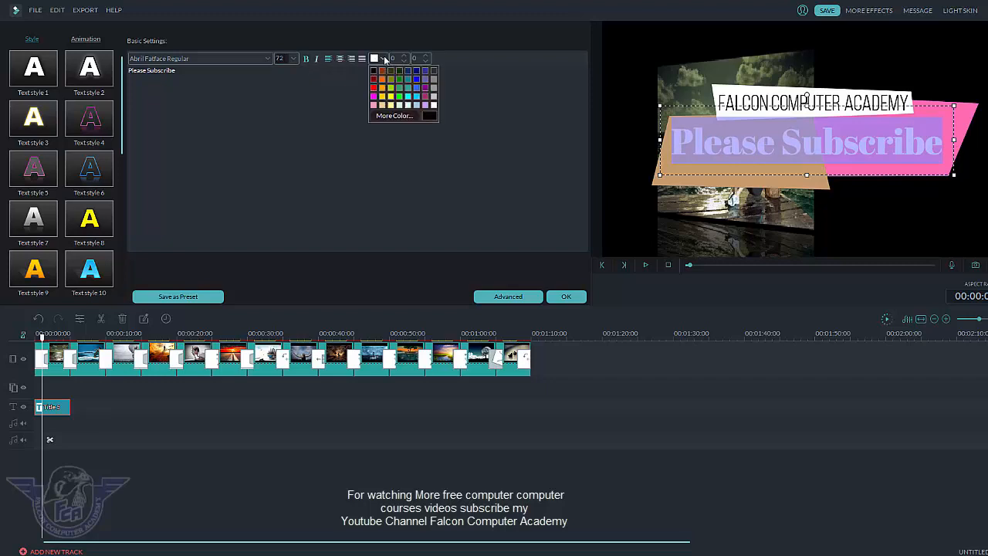
click(391, 96)
click(654, 181)
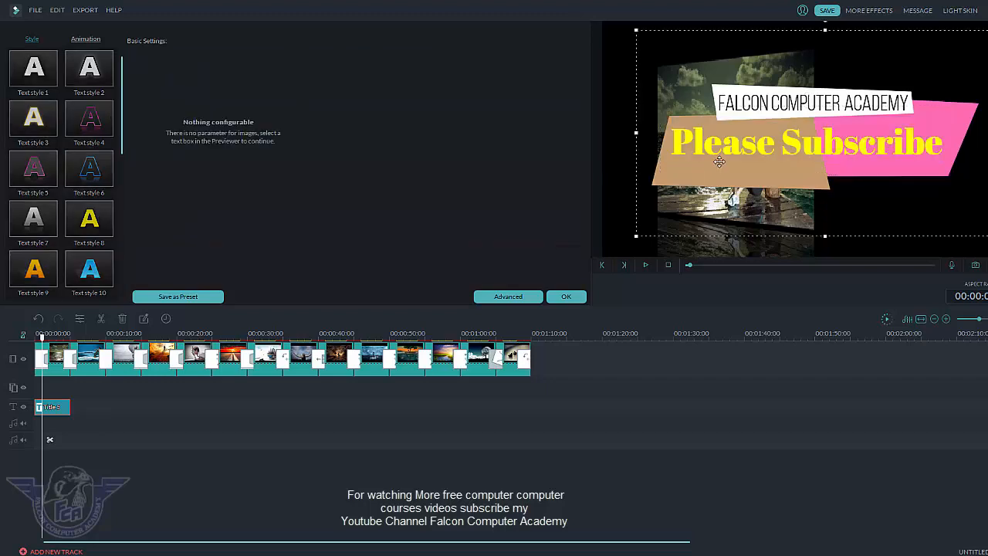
click(726, 149)
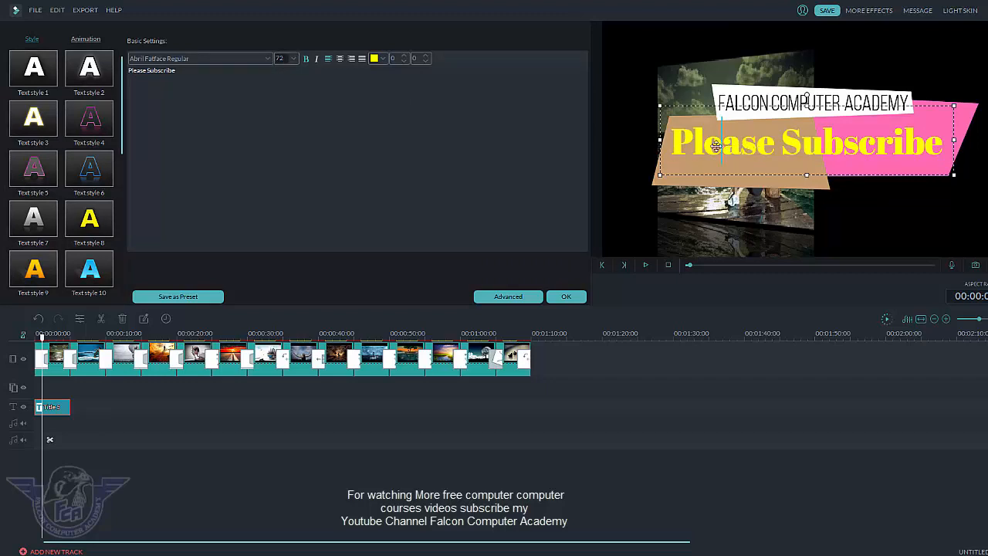
Change the "Please Subscribe" text to the ACaslonPro-BoldItalic font at size 105
key(ctrl+a)
click(267, 60)
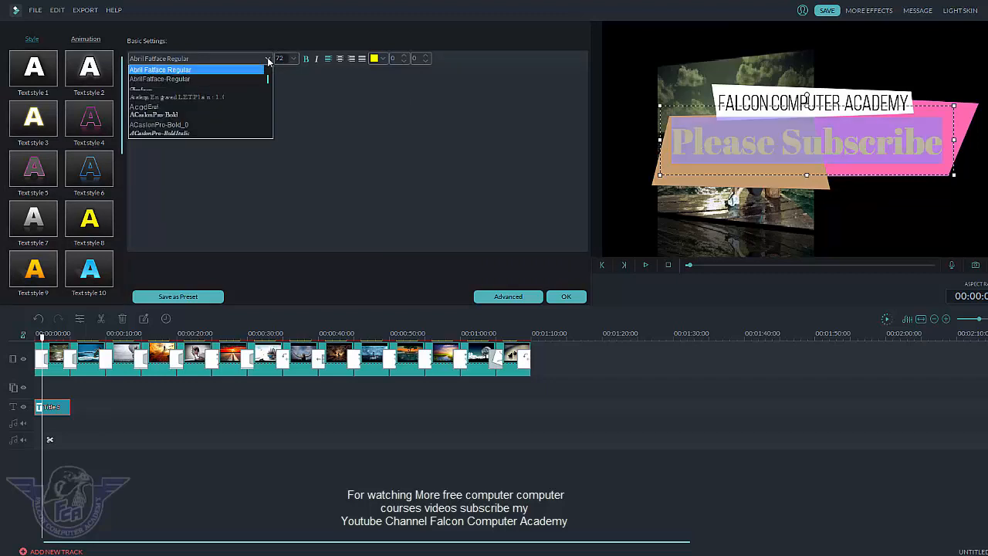
click(207, 133)
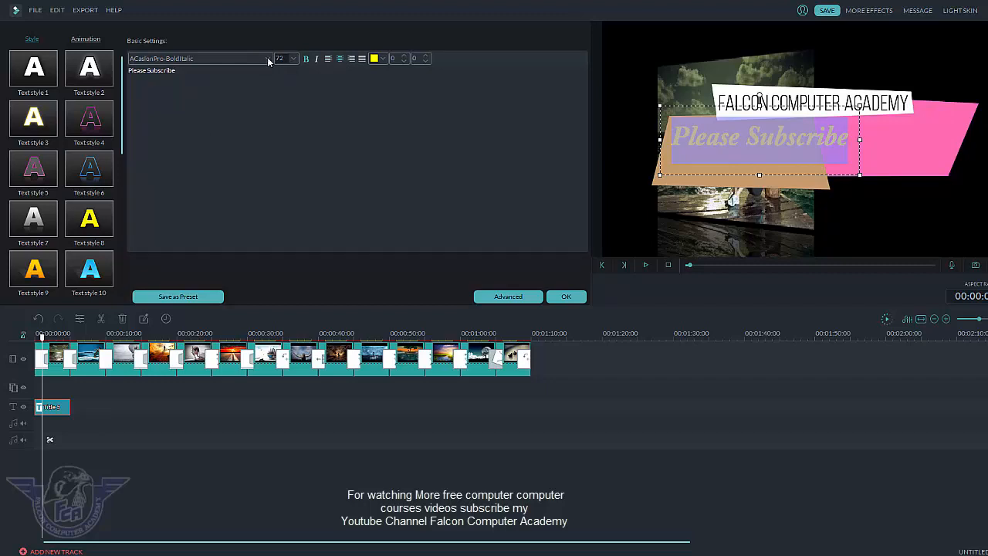
click(294, 58)
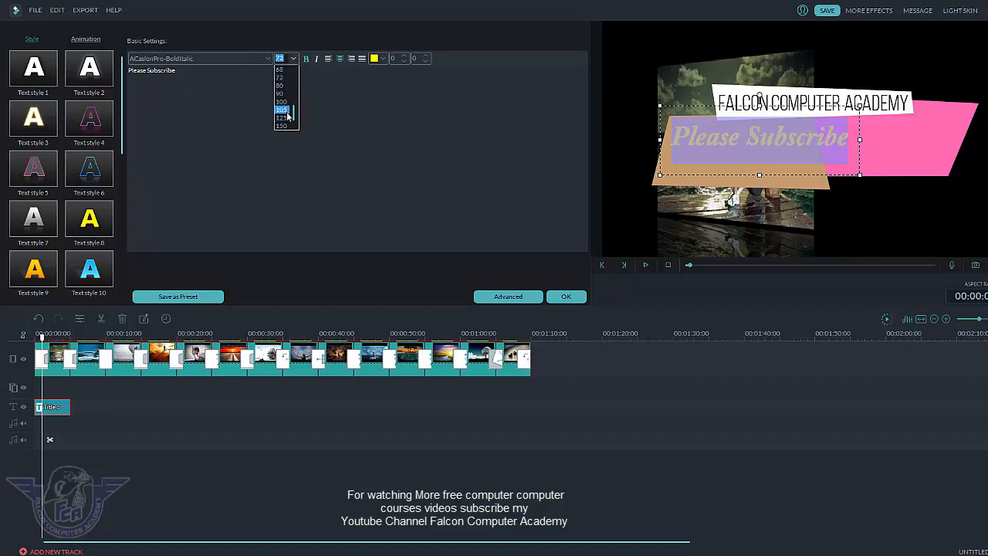
click(286, 115)
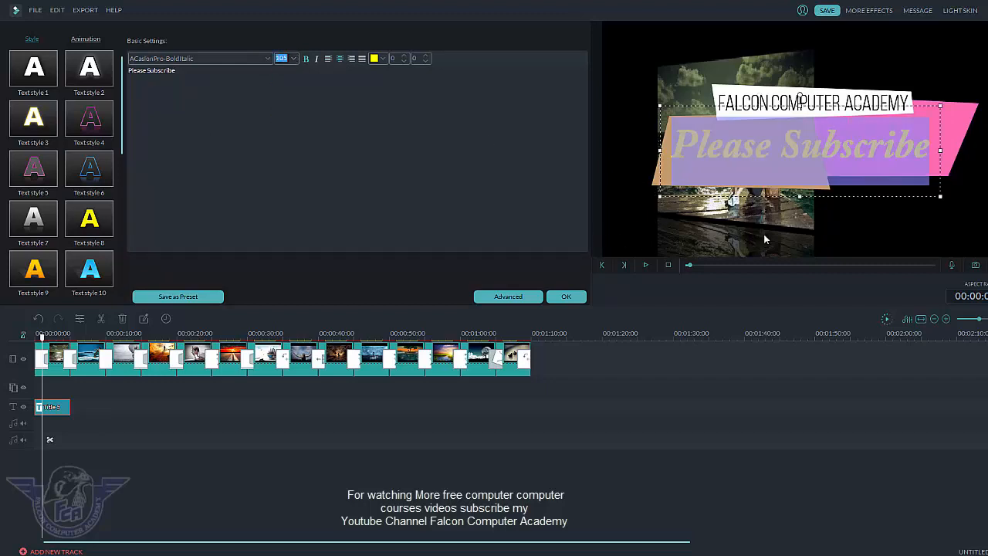
Play the opening of the slideshow from the start of the timeline to preview the restyled title
click(42, 344)
click(37, 341)
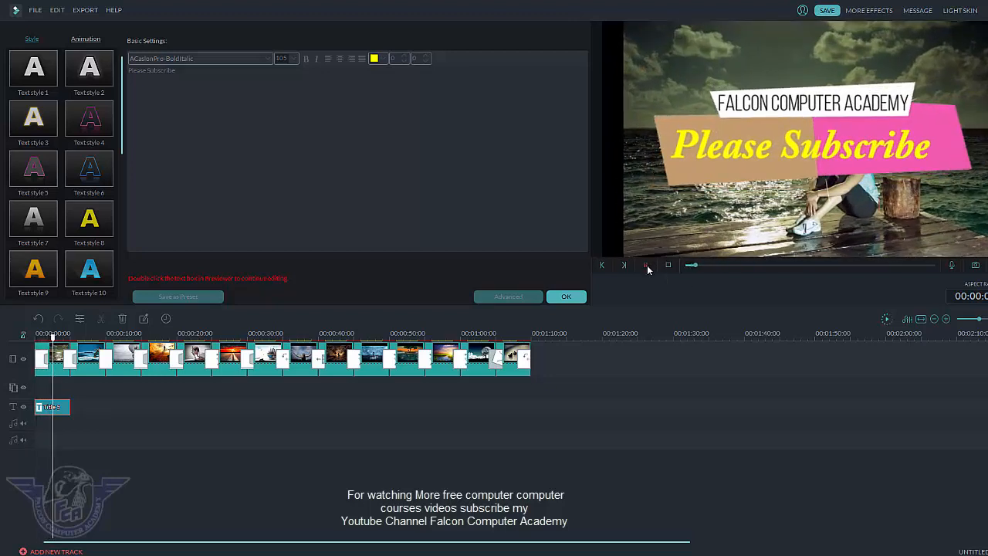
click(649, 267)
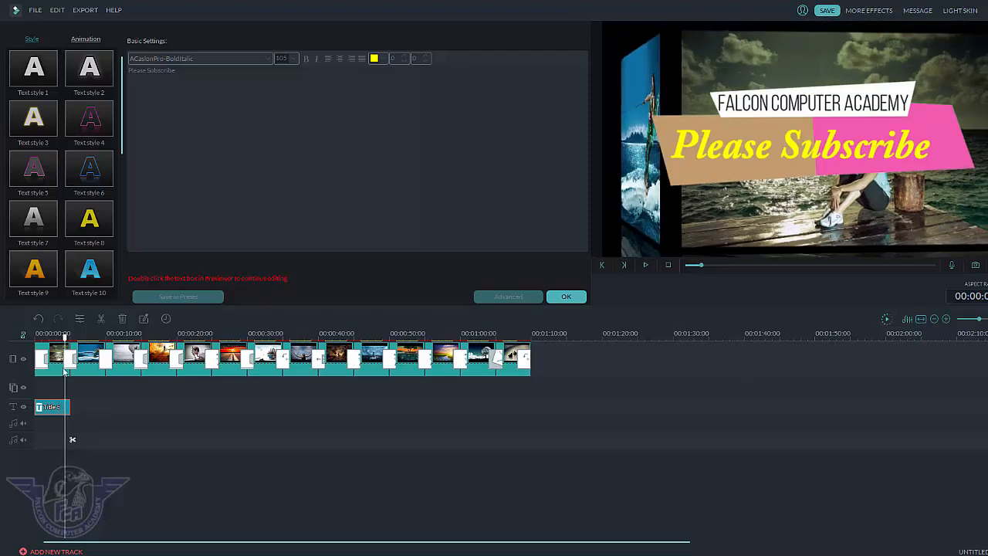
Move Title 5 to about 1:02 on the text track, preview it over the moon-and-tree picture and finish editing the title
drag(50, 408, 494, 415)
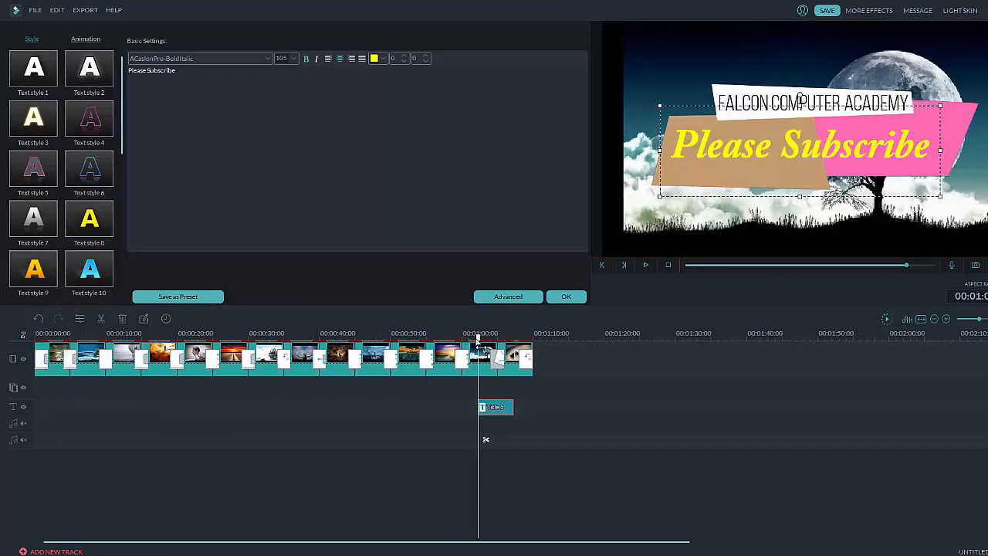
drag(478, 338, 474, 337)
click(645, 265)
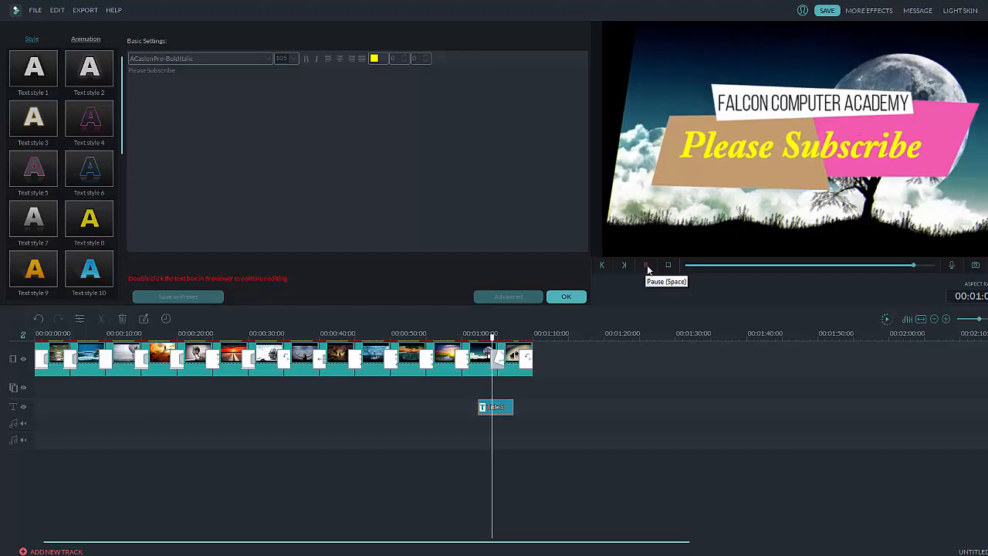
click(646, 265)
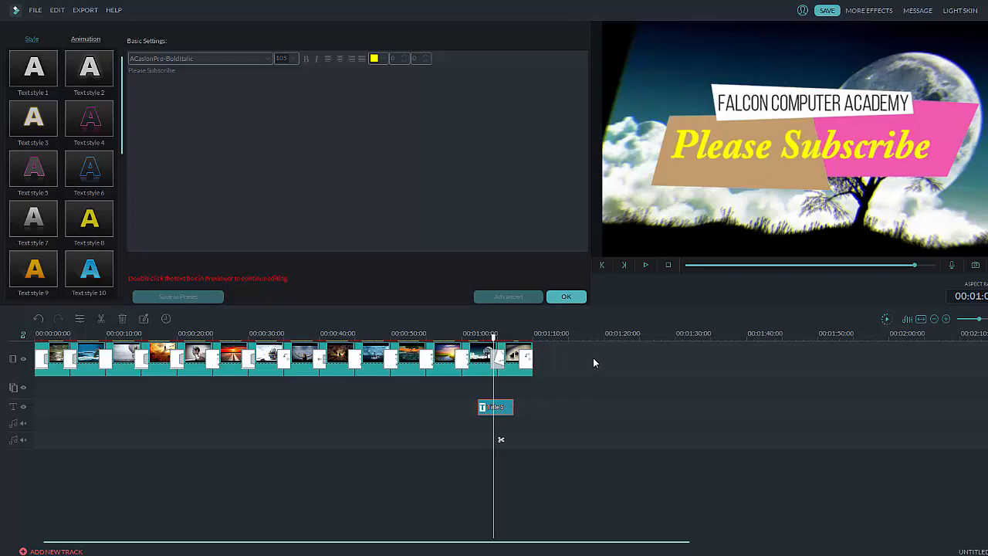
click(575, 297)
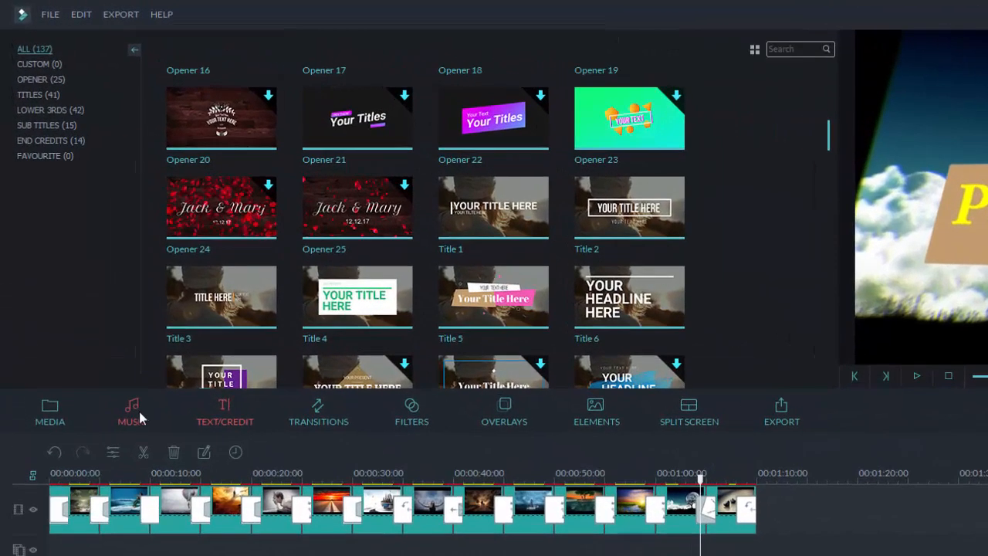
Look over the built-in music library, then import Nice_To_You.mp3 into the media album from E:\Free Sound\sound\Free Sound
click(139, 413)
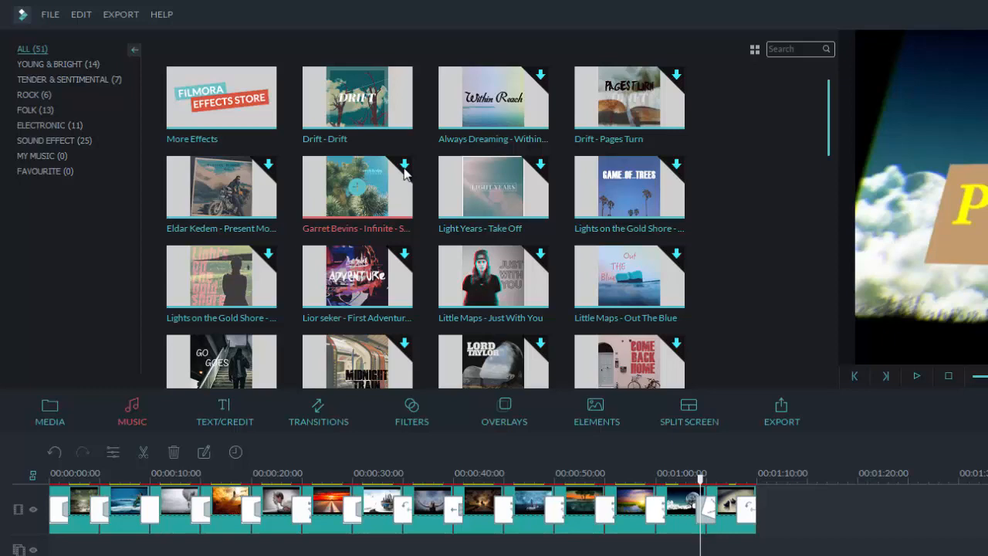
click(49, 421)
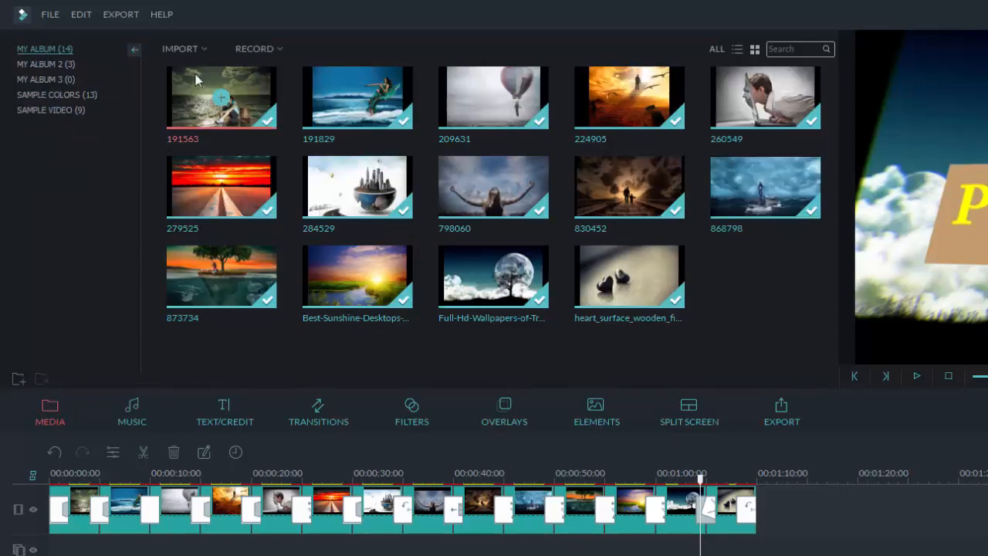
click(183, 50)
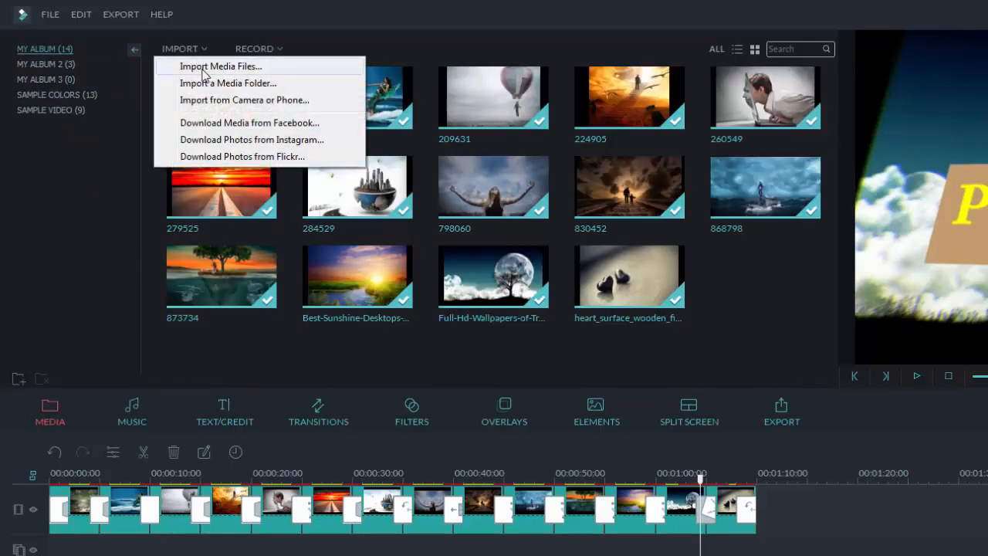
click(203, 70)
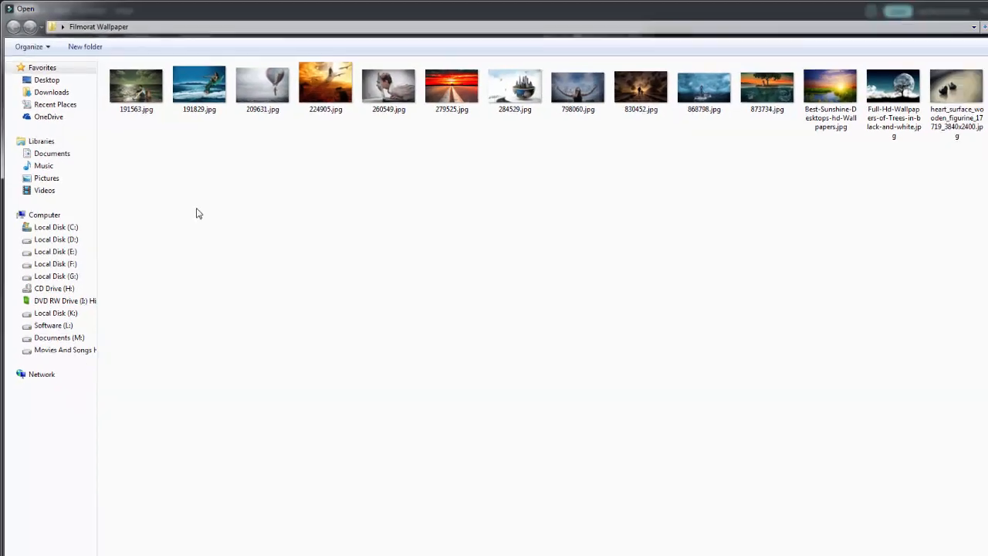
click(58, 252)
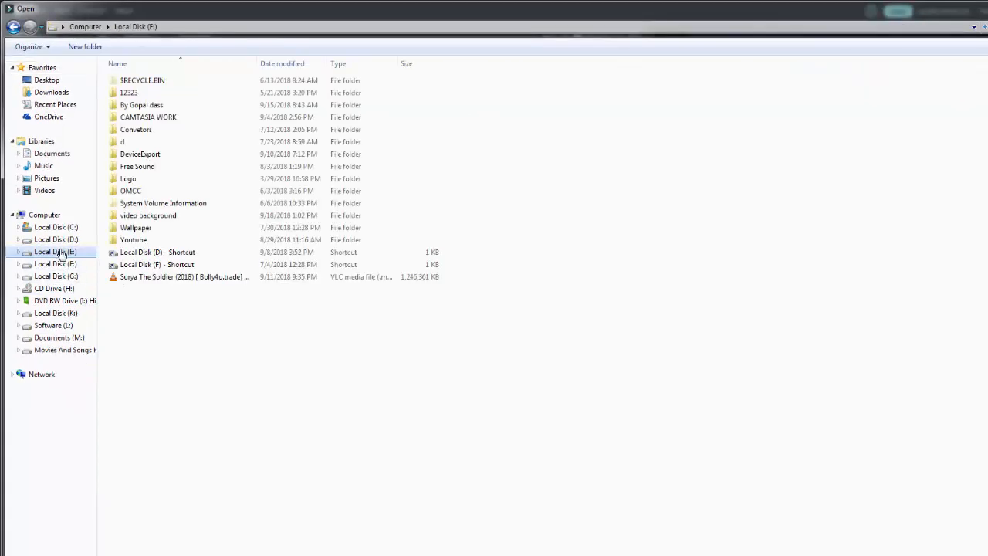
double_click(130, 168)
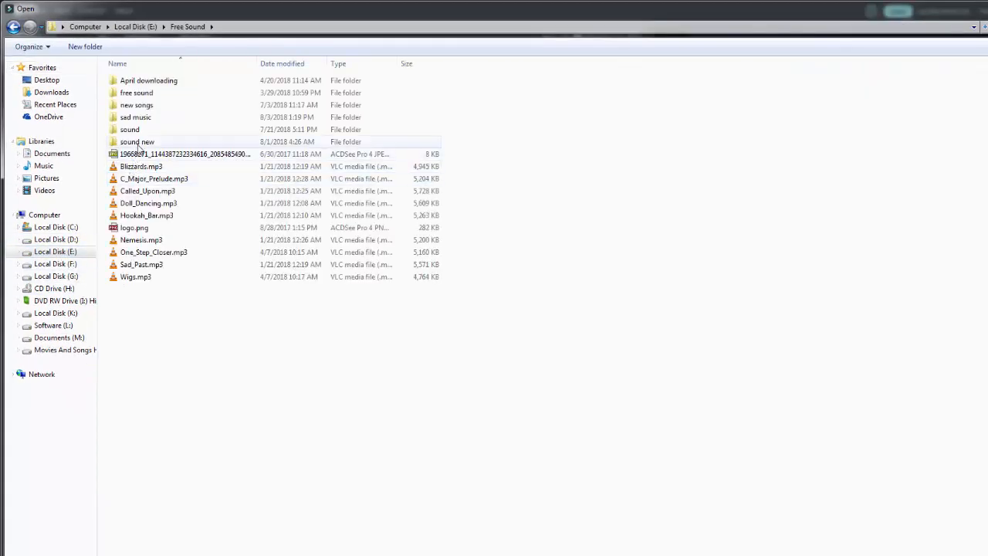
double_click(140, 145)
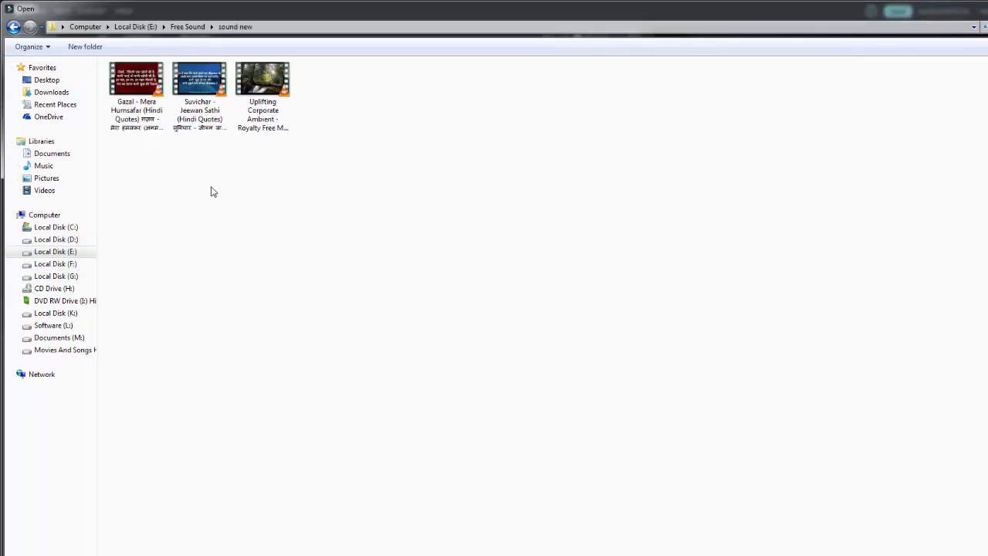
key(BackSpace)
double_click(153, 128)
click(149, 88)
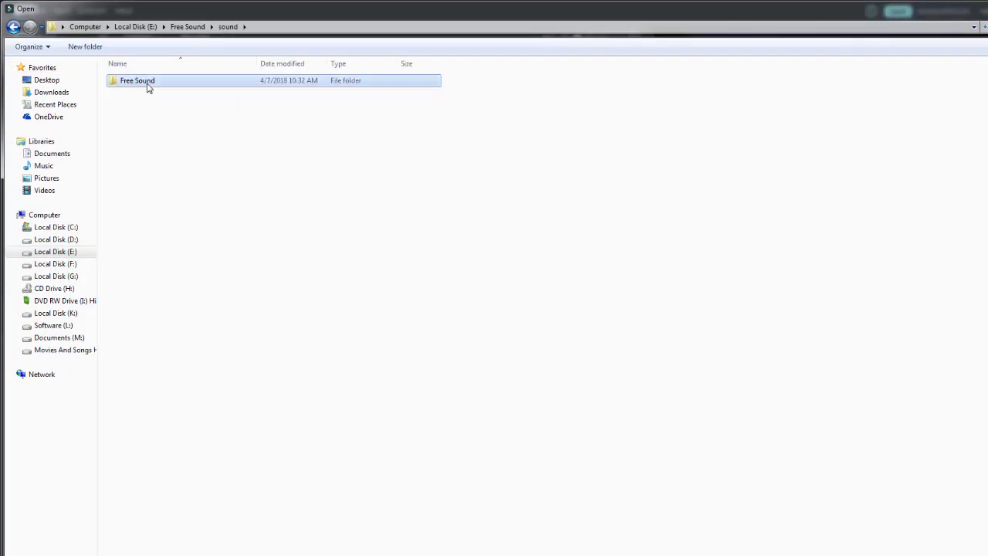
double_click(149, 87)
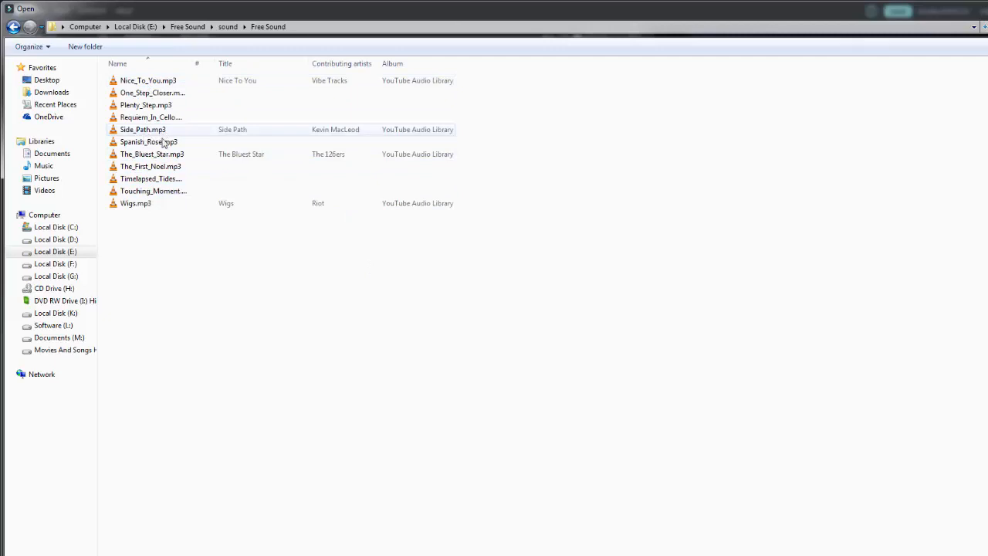
click(164, 82)
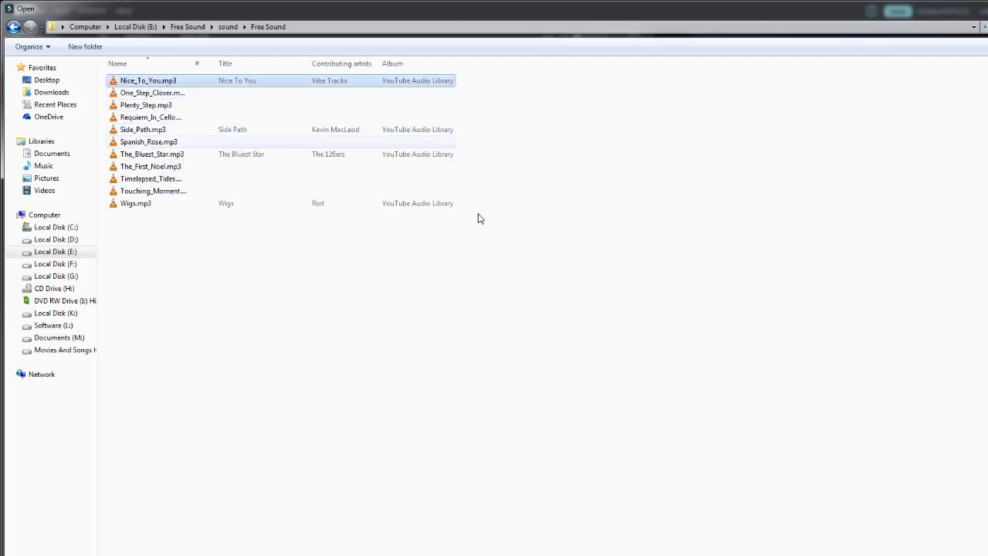
key(Return)
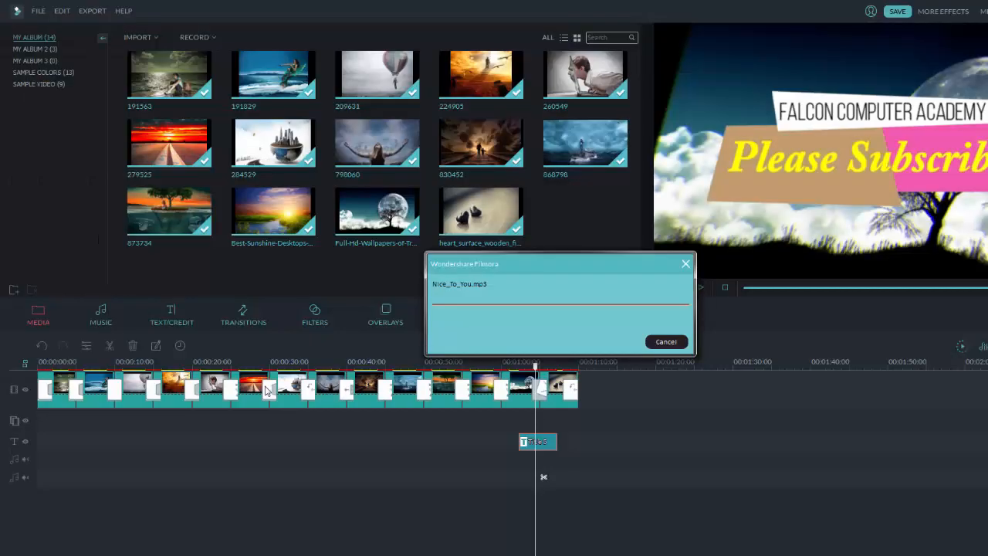
Add the Nice_To_You music to the audio track and move it to the start of the timeline
mouse_move(584, 213)
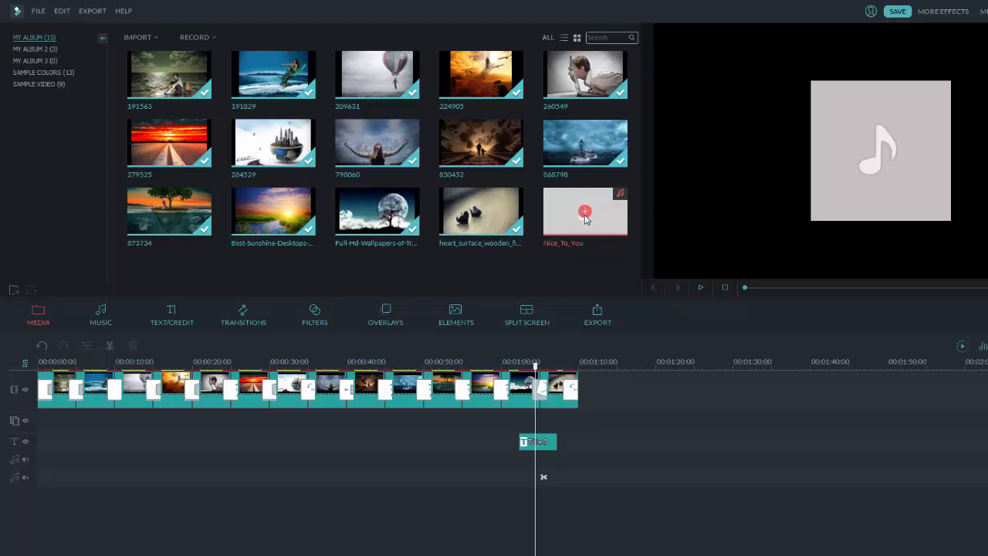
click(584, 213)
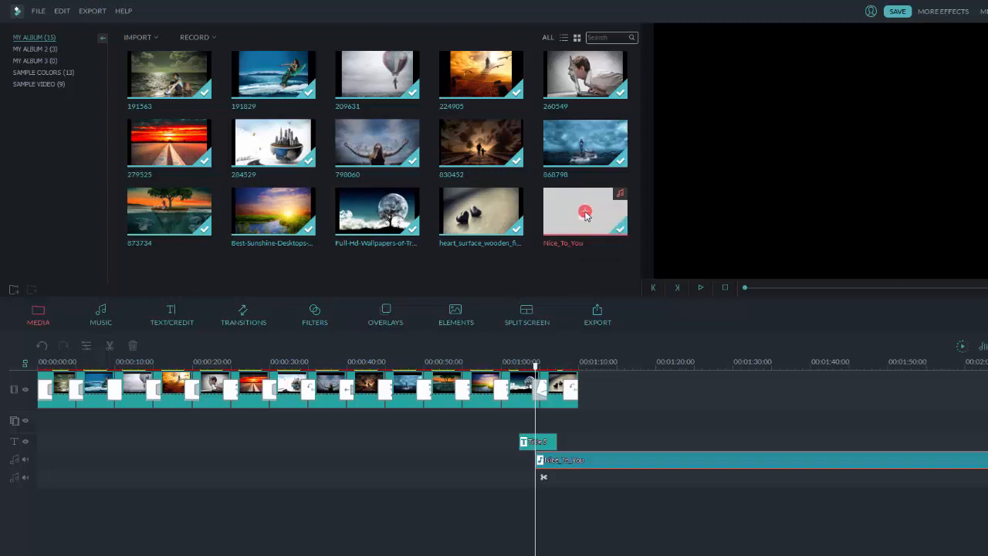
drag(578, 460, 75, 460)
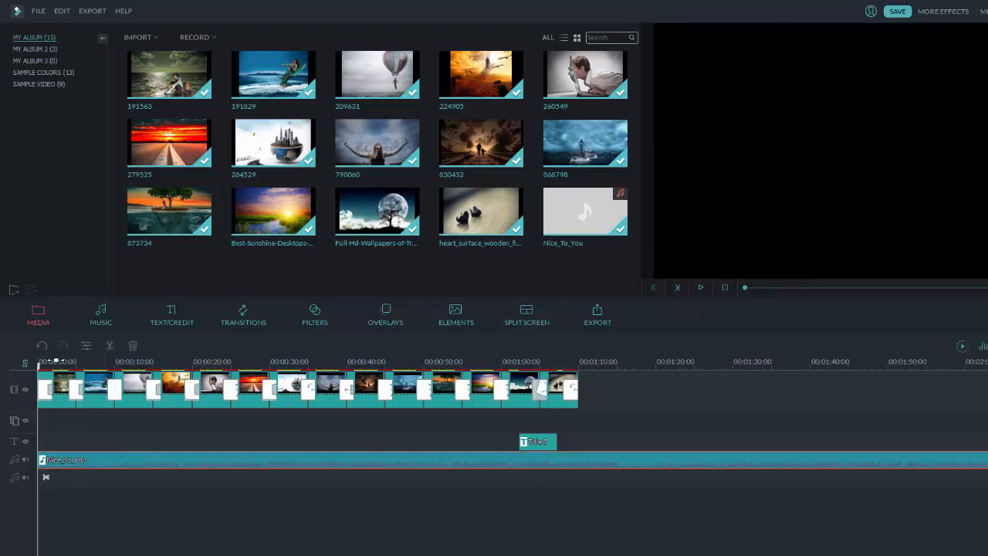
Play the first 10 seconds or so of the slideshow to preview it with the music
drag(55, 362, 38, 366)
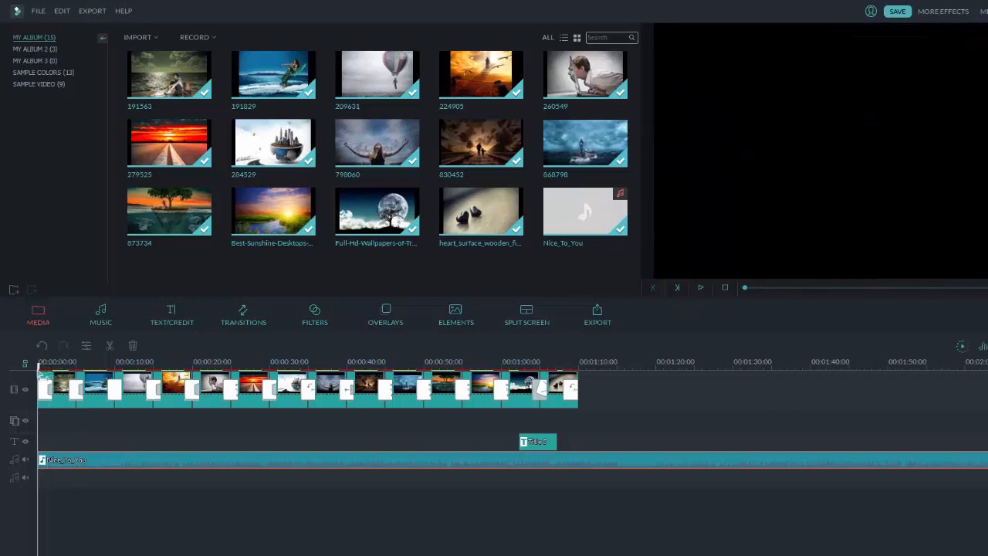
click(701, 287)
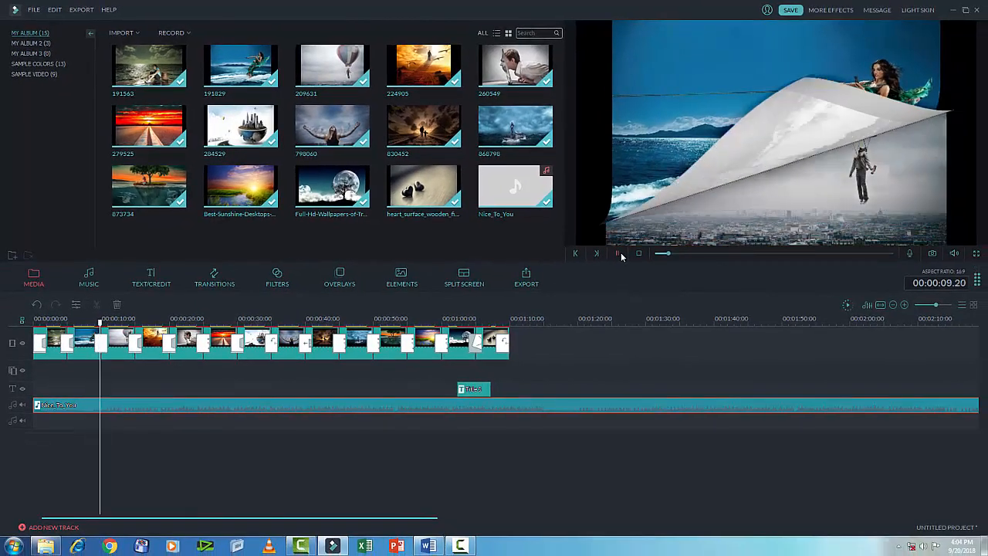
click(621, 252)
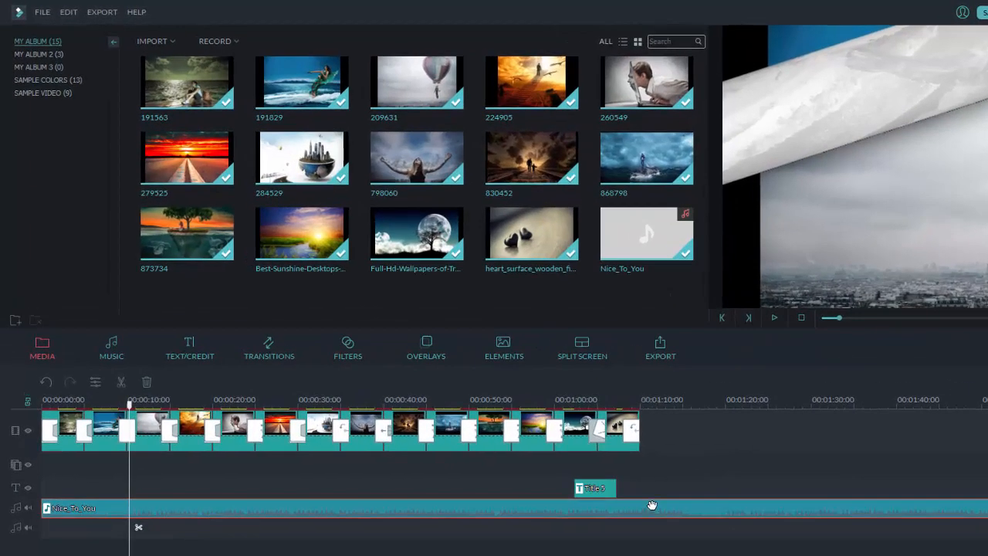
Split the Nice_To_You audio at the end of the last picture and delete the excess part after it
click(644, 401)
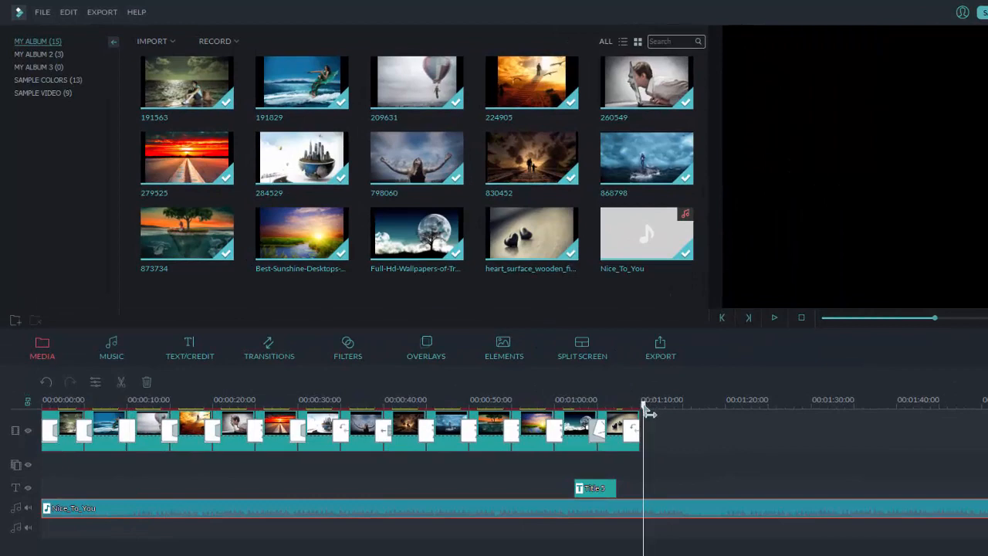
drag(644, 405, 640, 407)
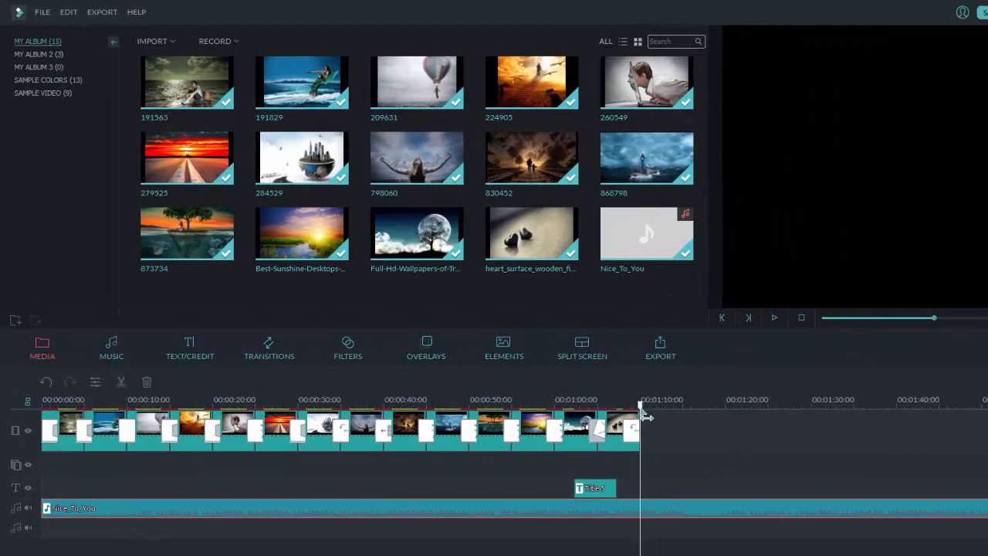
right_click(668, 509)
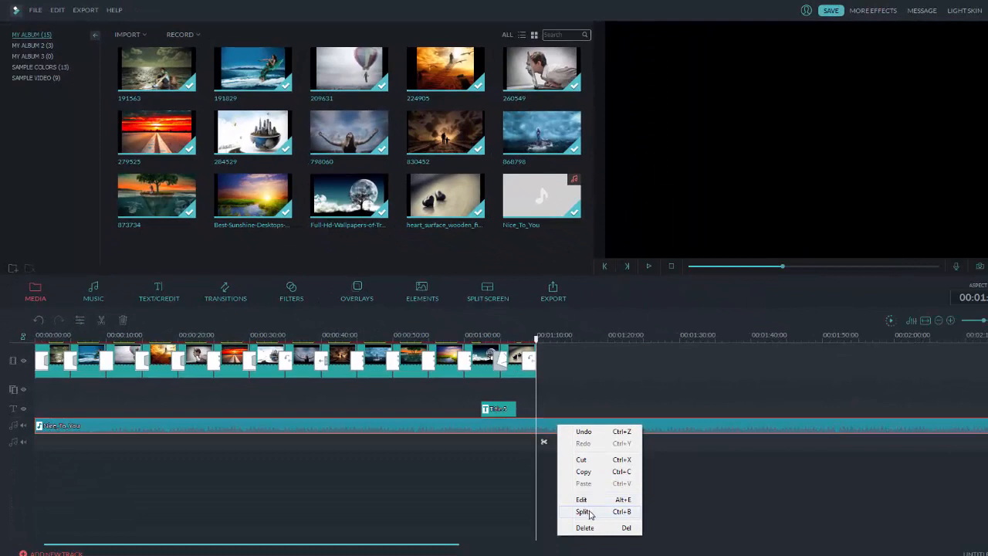
click(583, 512)
click(564, 426)
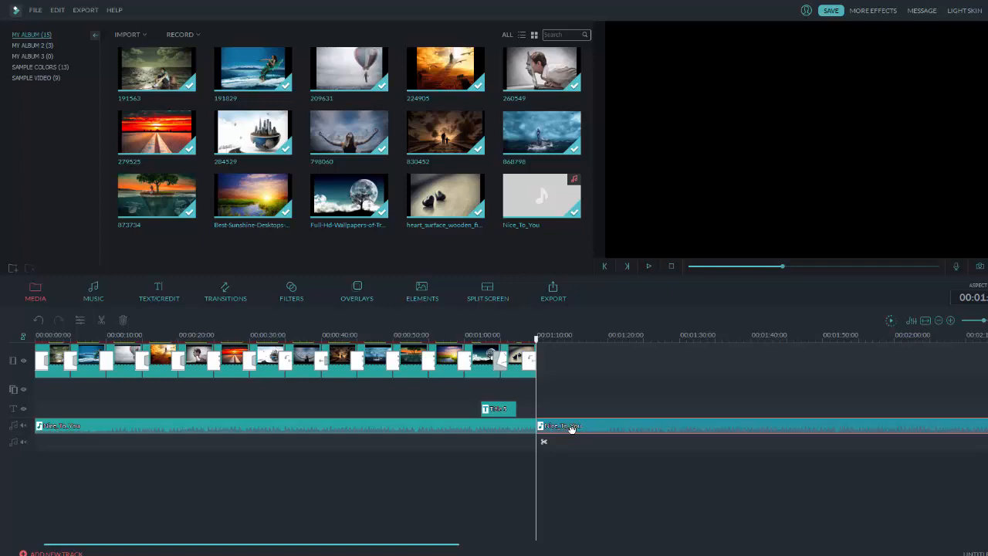
key(Delete)
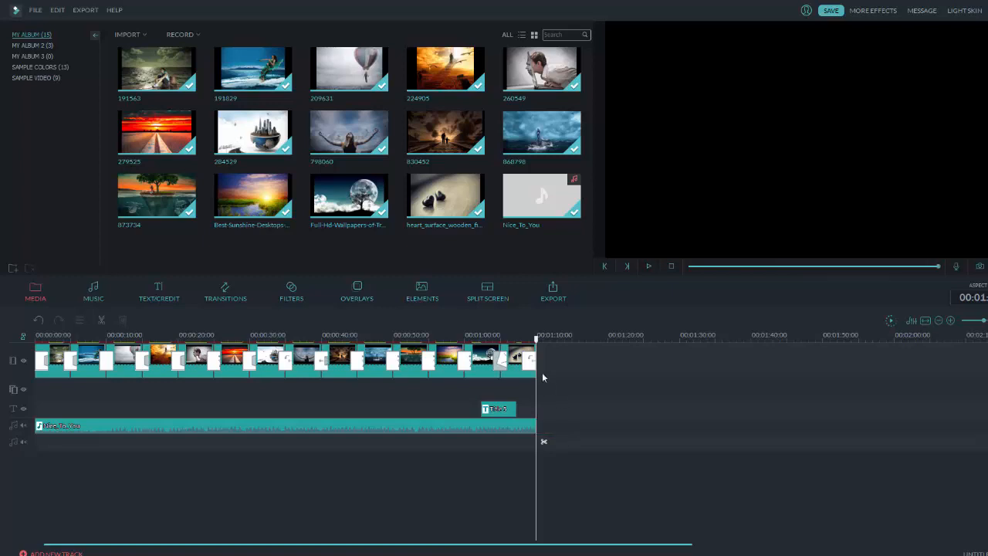
Play the slideshow from about 0:55 to check the pictures and music near the end
drag(536, 339, 430, 369)
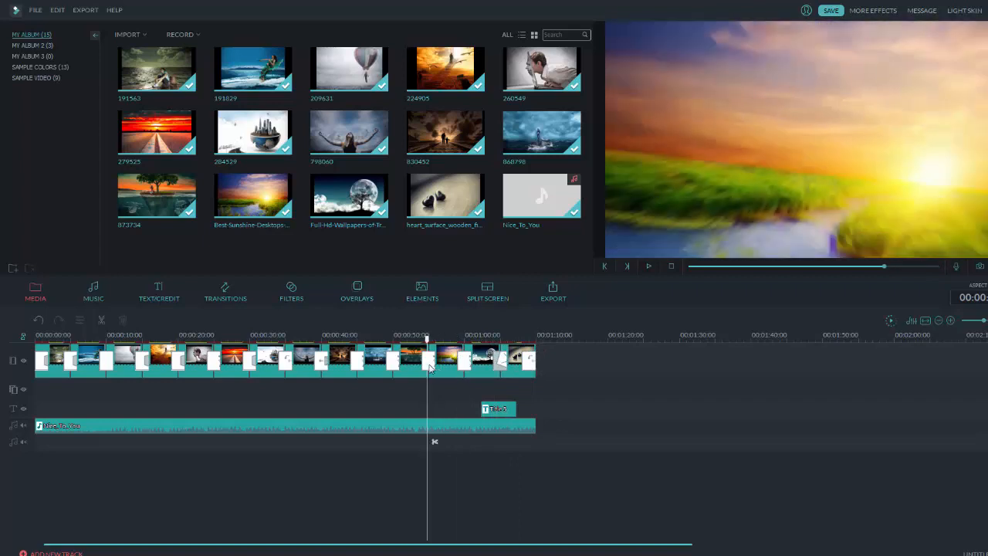
click(648, 267)
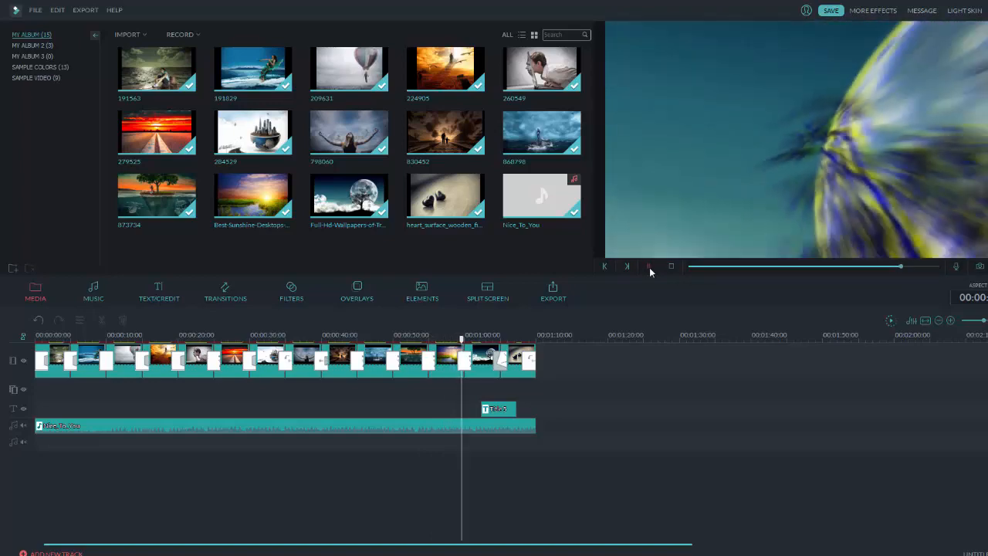
click(649, 267)
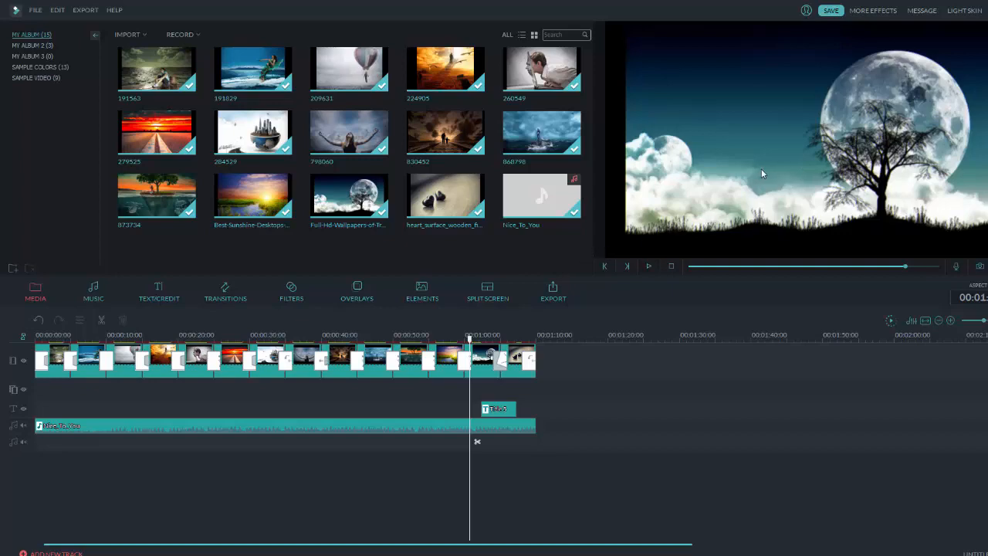
Open the create-video export, dismiss the Windows colour scheme warning, and set the save folder to Filmorat Wallpaper on the desktop
click(85, 10)
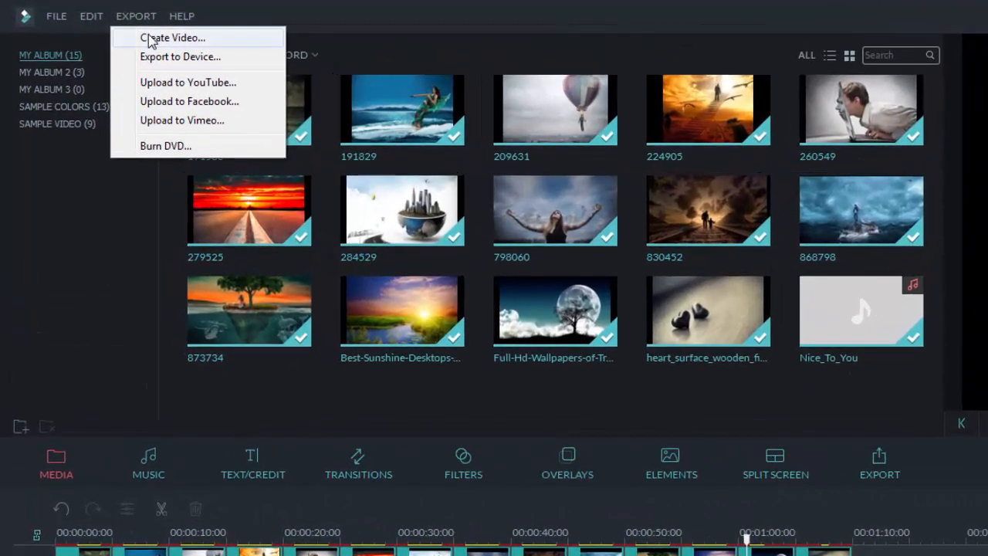
click(149, 38)
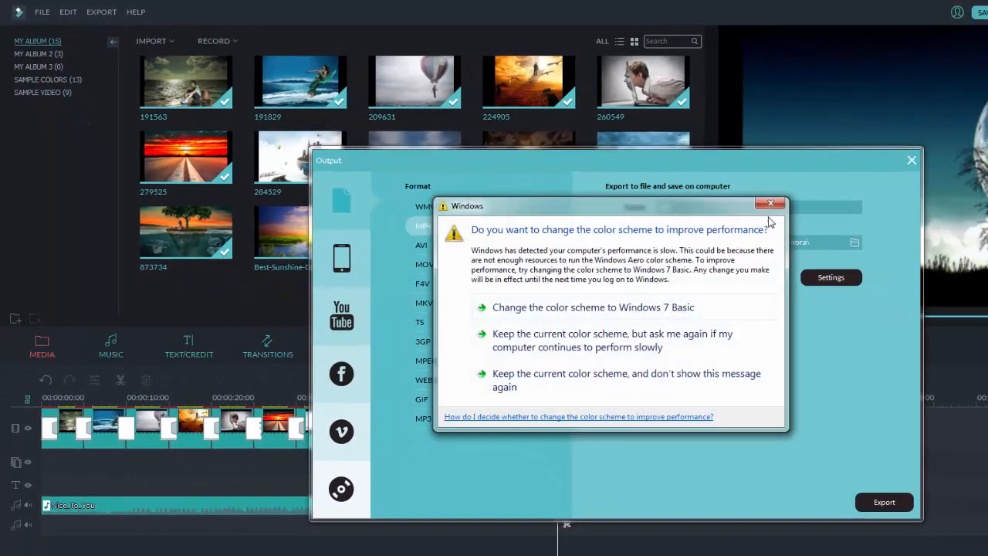
click(770, 203)
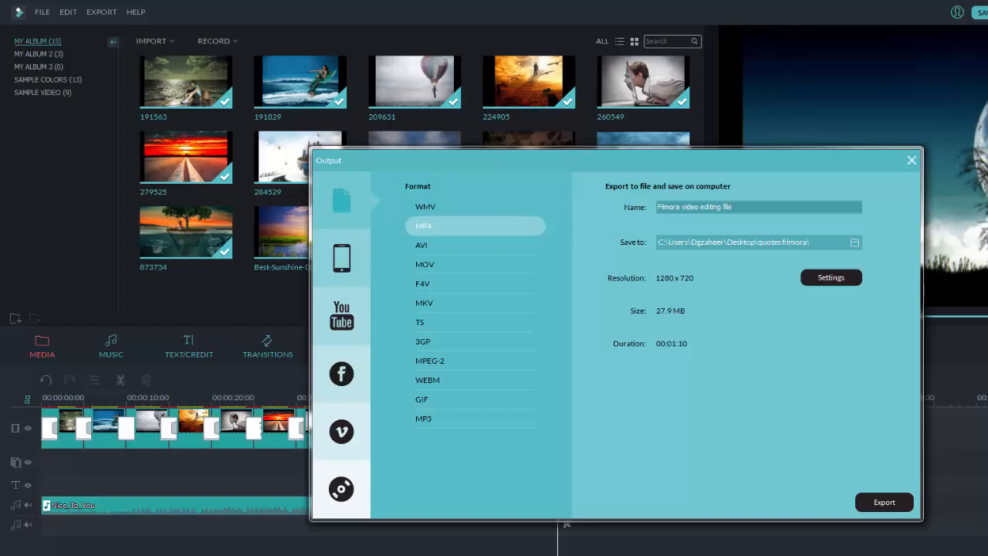
click(854, 243)
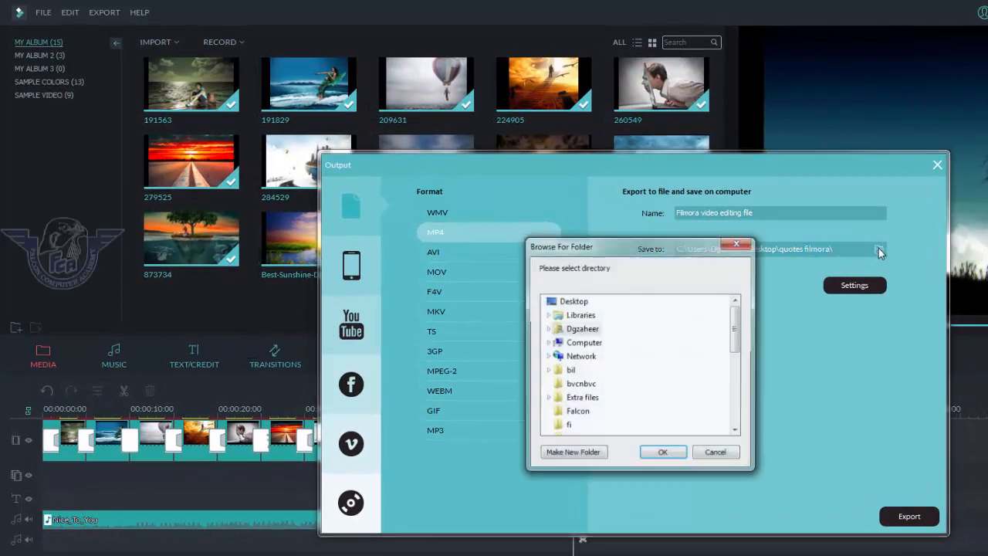
drag(738, 340, 737, 363)
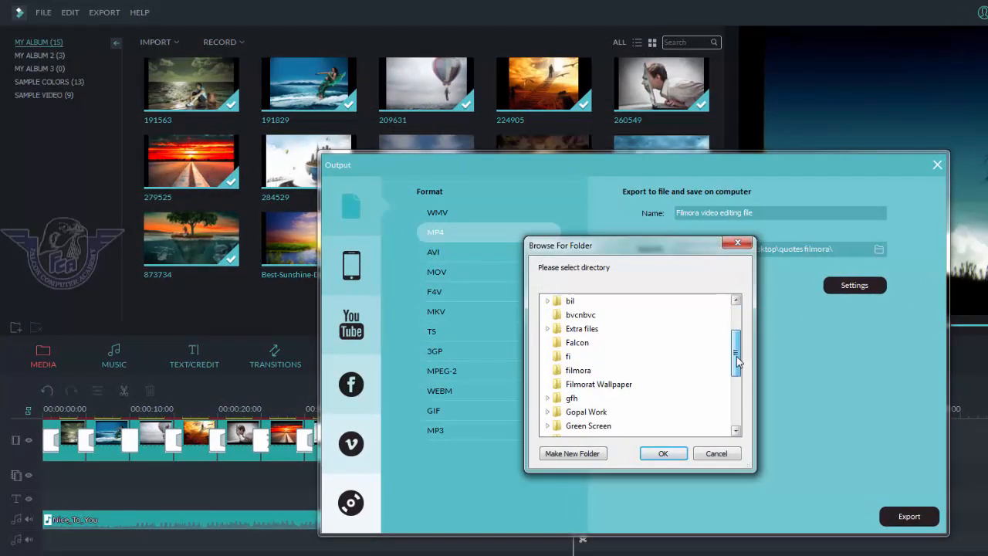
click(615, 393)
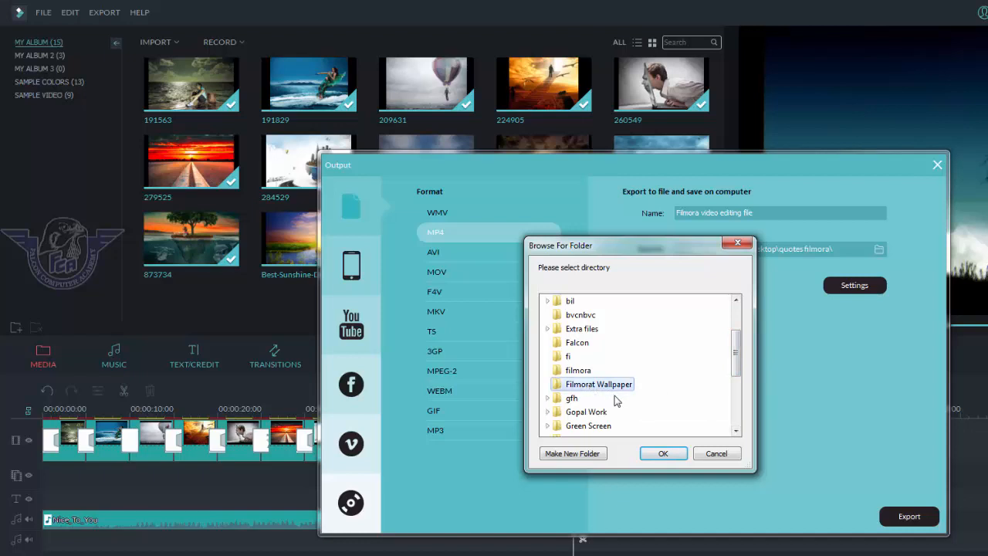
click(664, 454)
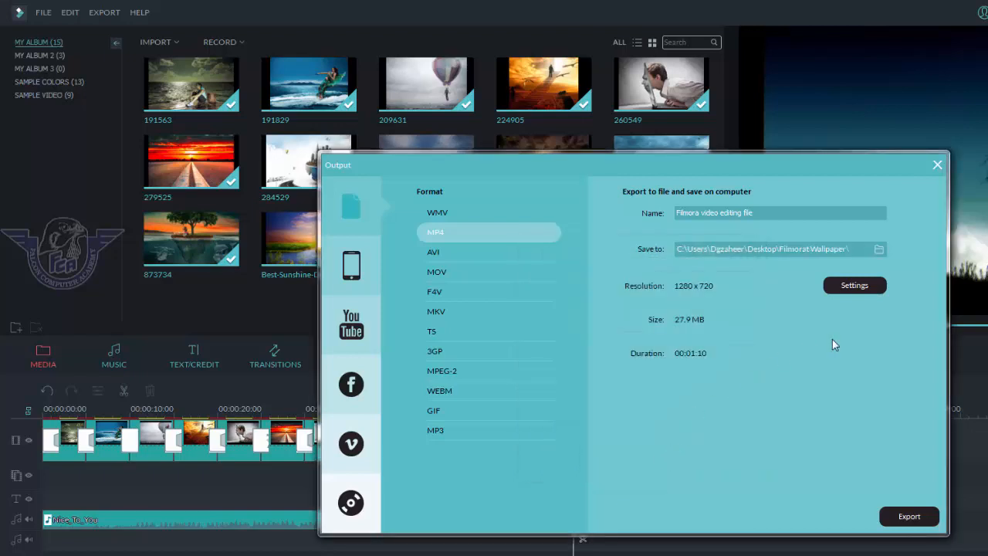
Choose a video bit rate of 3000 kbps in the MP4 settings and export the slideshow
click(857, 287)
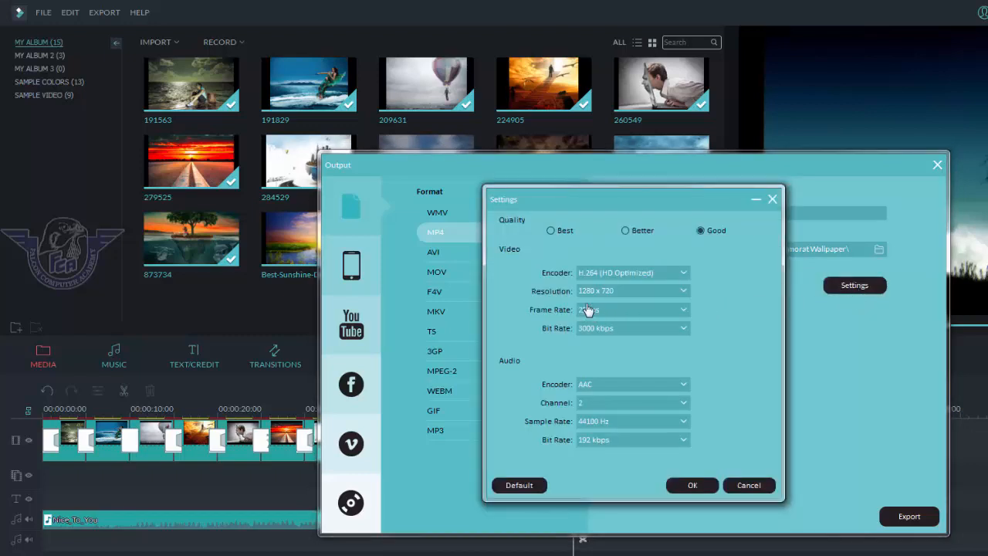
click(682, 329)
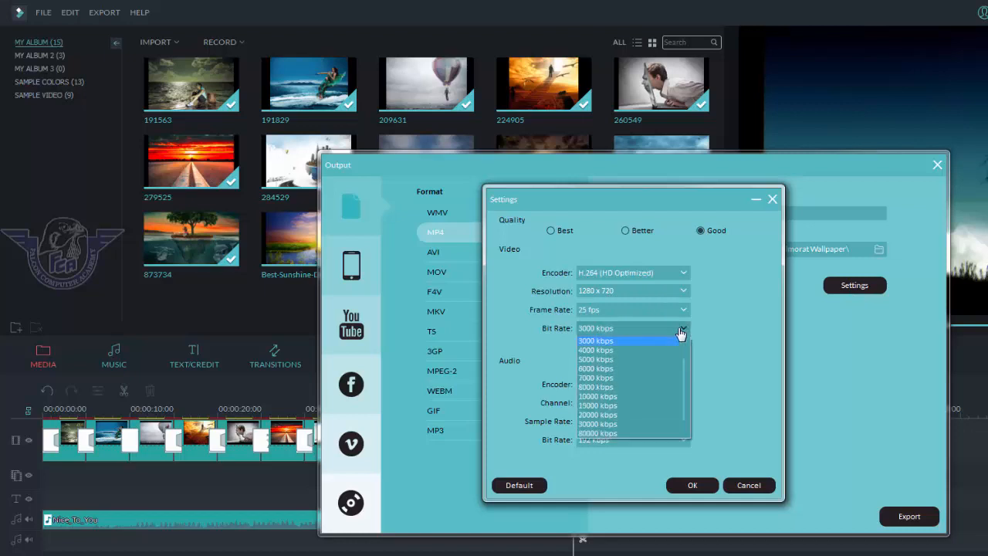
click(612, 342)
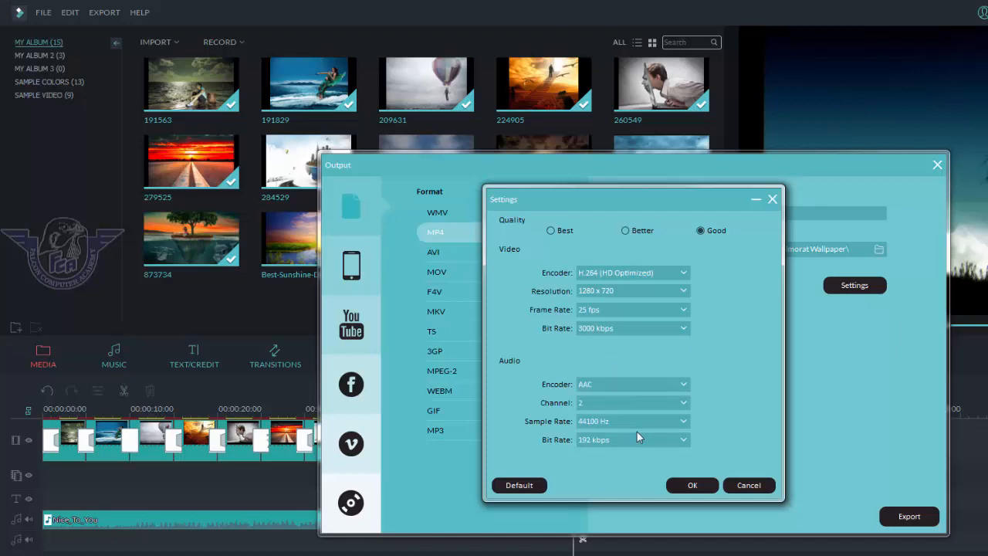
click(694, 486)
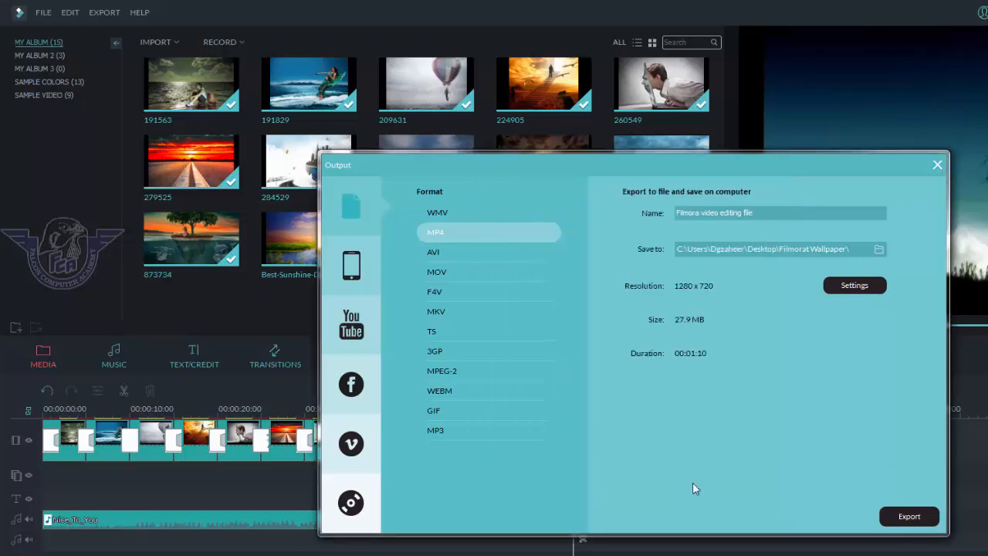
click(911, 517)
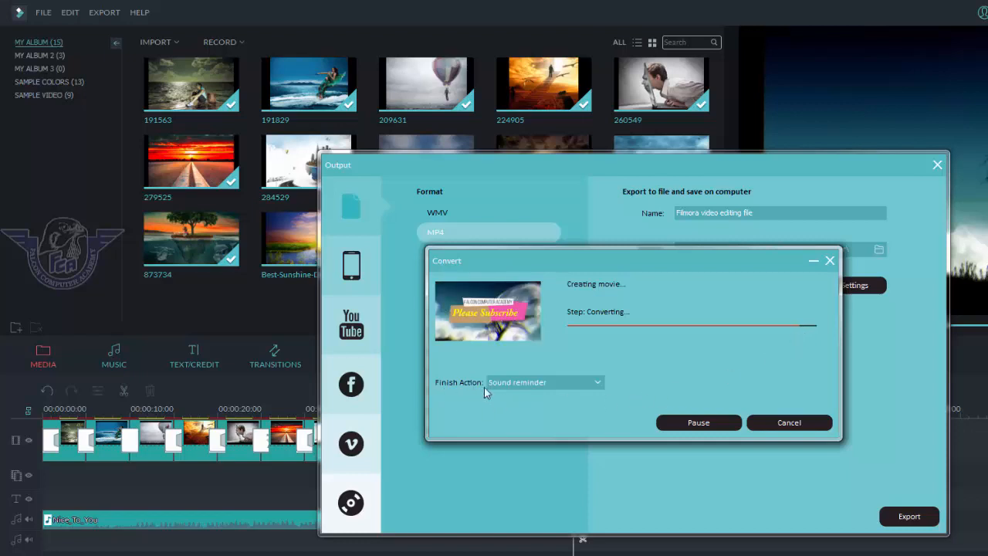
View the finish action options for the running export, keep Sound reminder, and dismiss the Windows colour scheme warning
click(564, 383)
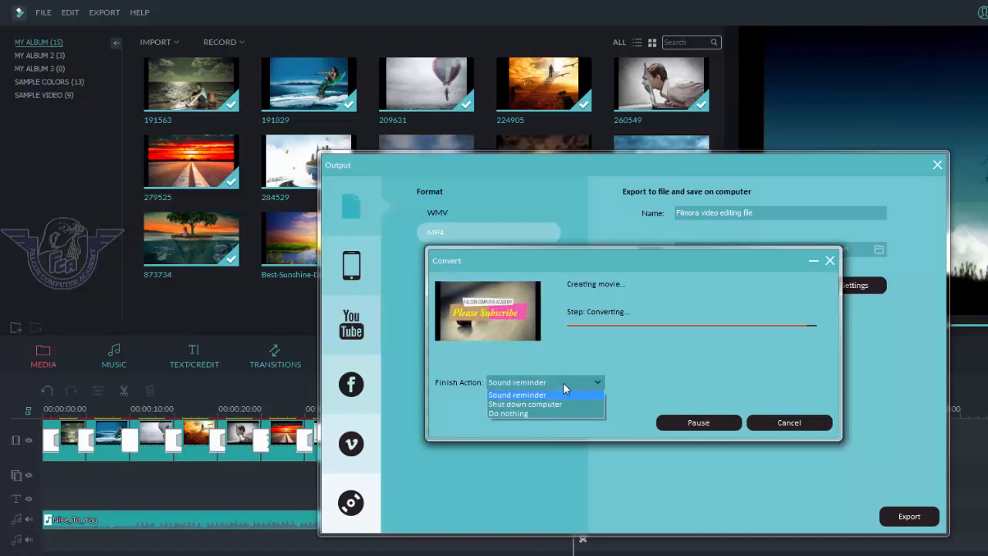
click(565, 383)
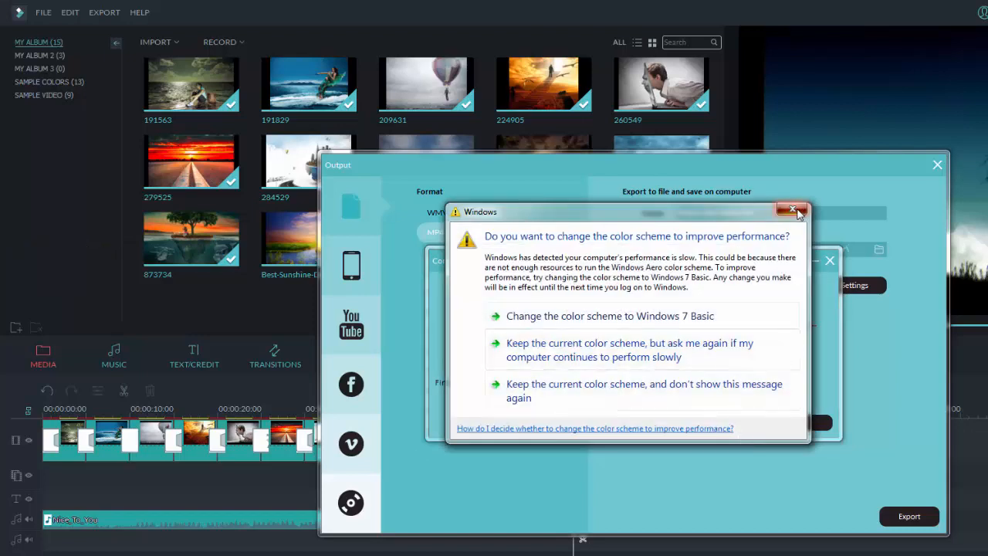
click(796, 211)
Open the folder containing the exported video, maximise it, and view the properties of Filmora video editing file.mp4
click(709, 423)
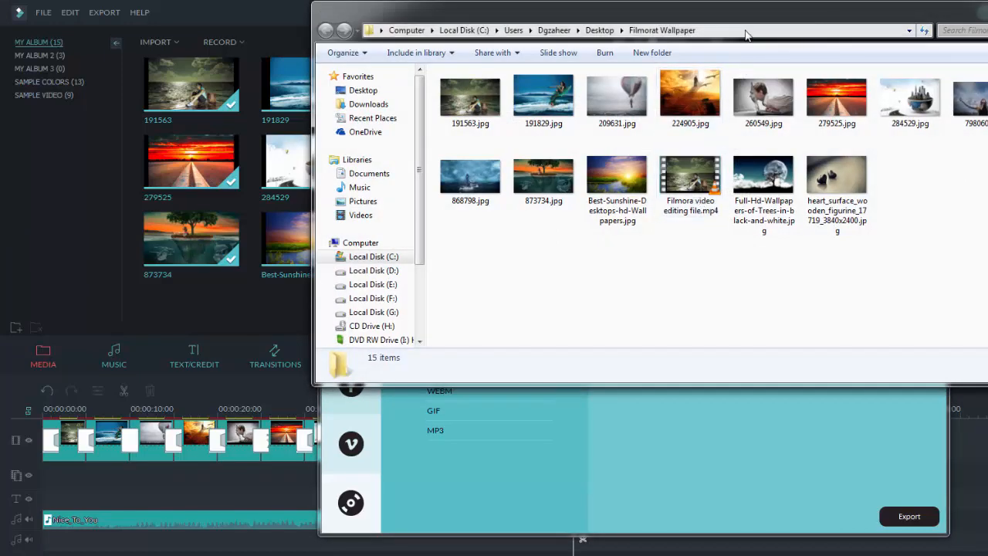
double_click(750, 20)
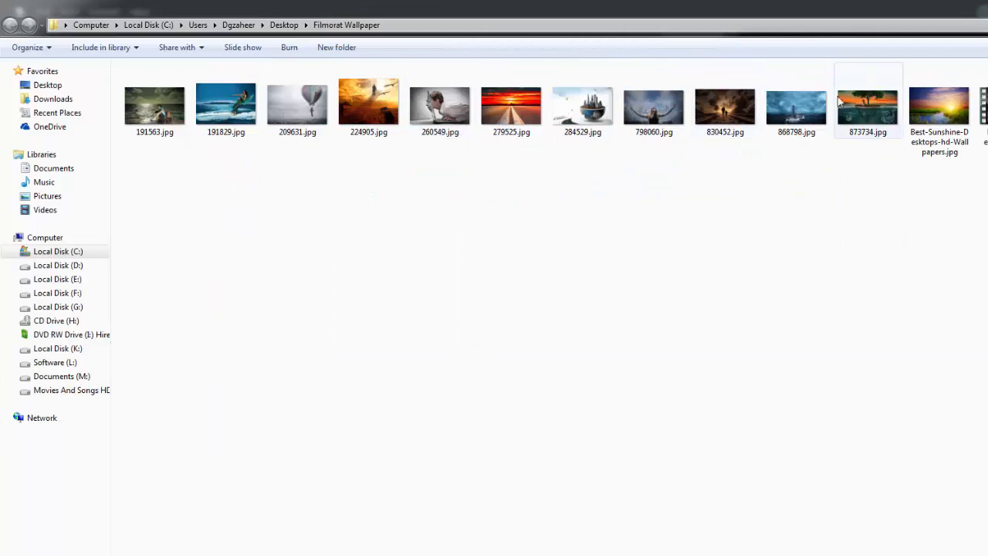
right_click(842, 101)
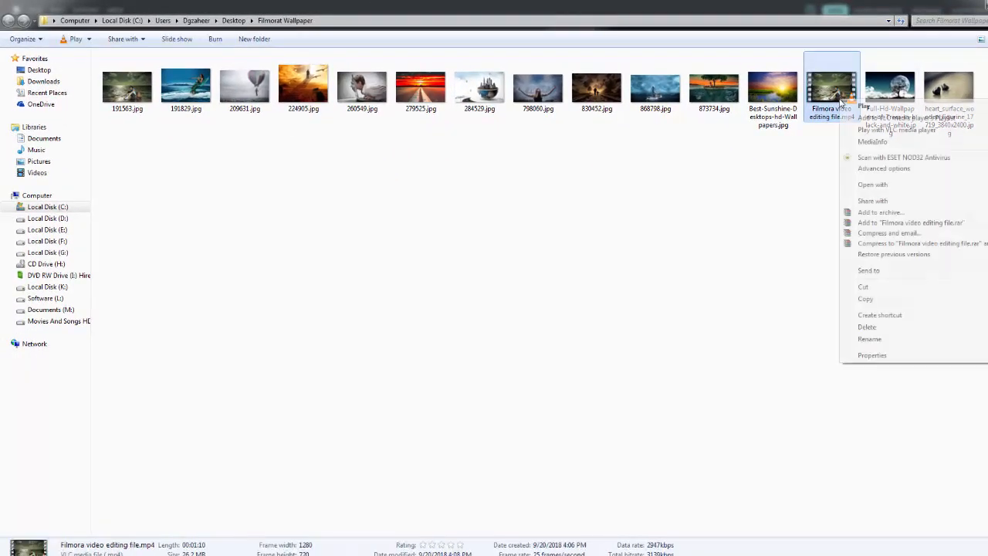
click(873, 356)
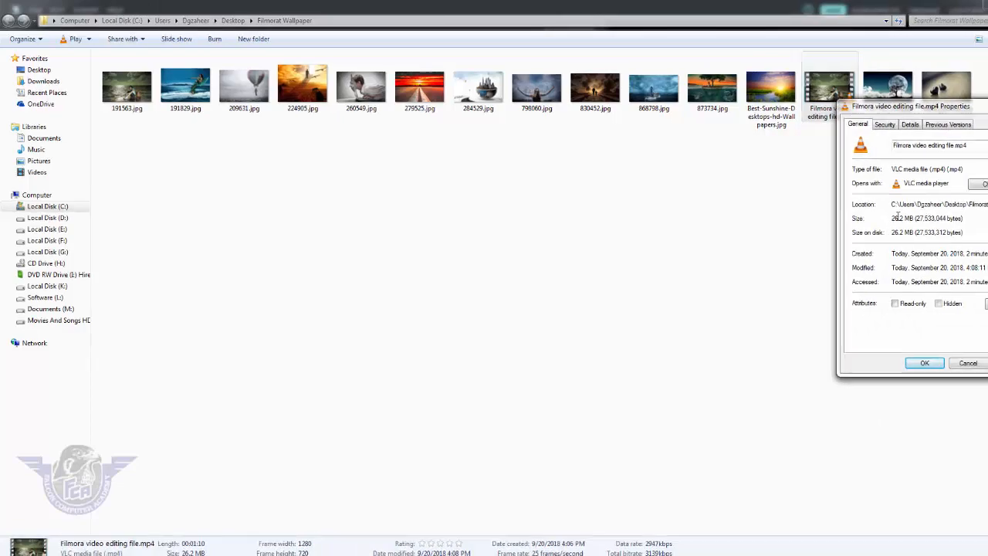
click(968, 363)
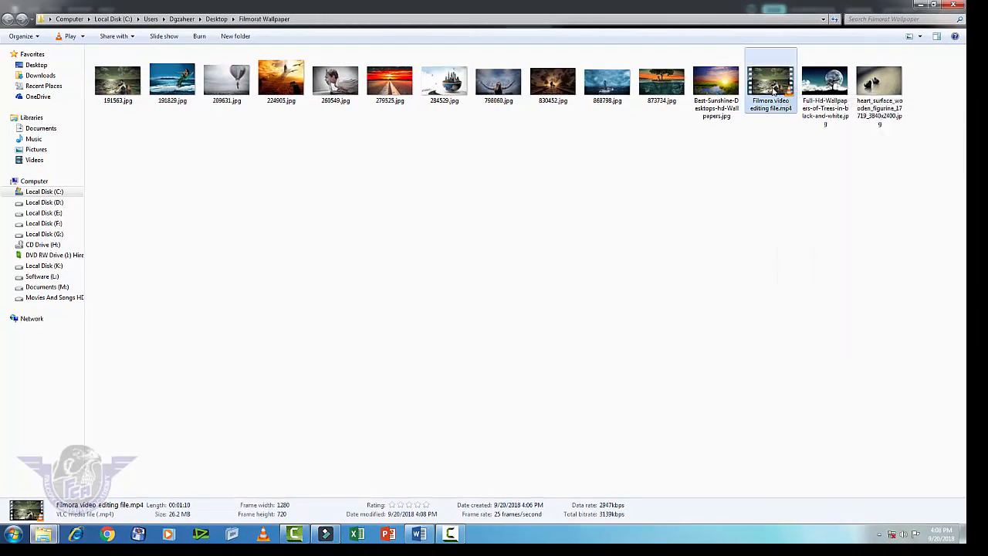
Play Filmora video editing file.mp4 full screen in VLC, skip to about 0:59 to check the title, then leave full screen and pause
double_click(772, 87)
double_click(480, 212)
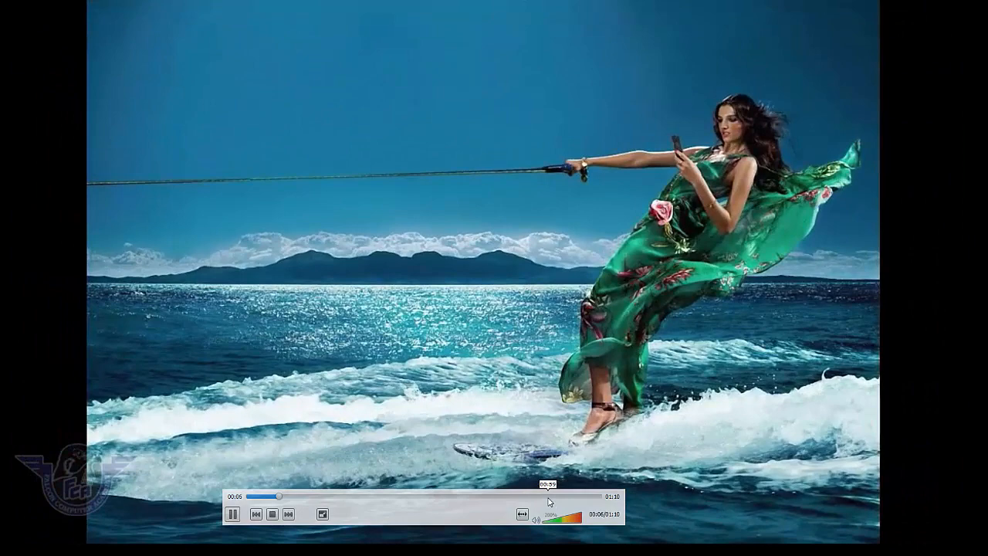
click(548, 497)
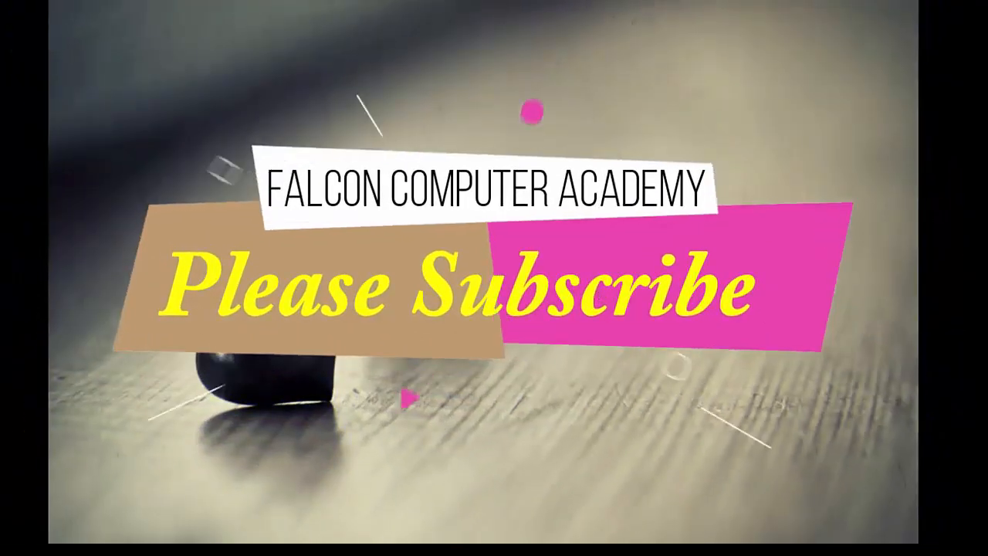
key(space)
double_click(566, 294)
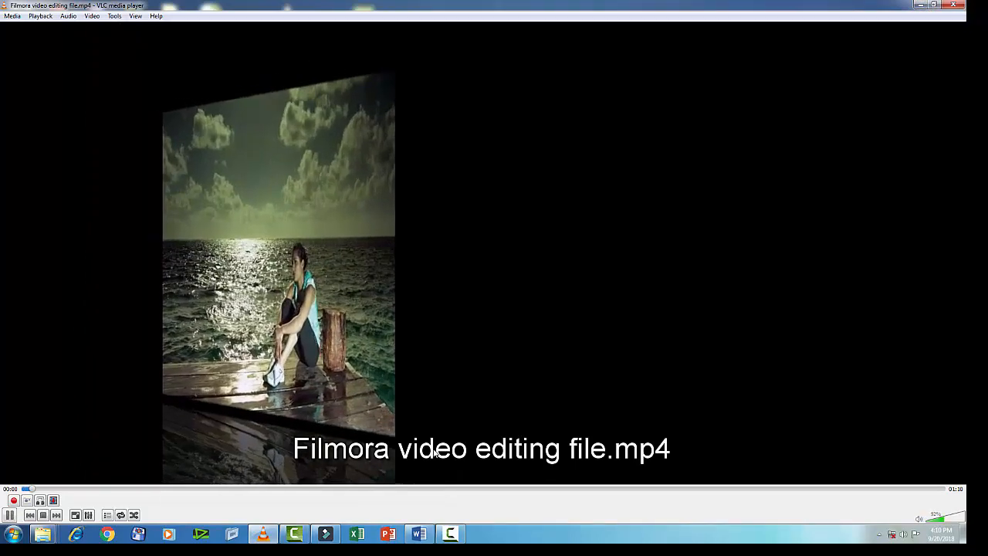
key(space)
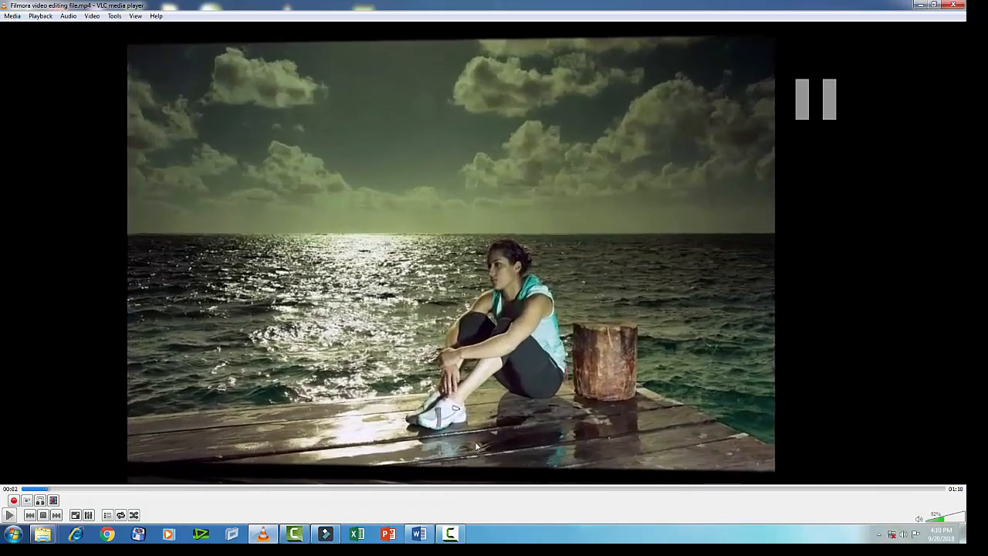